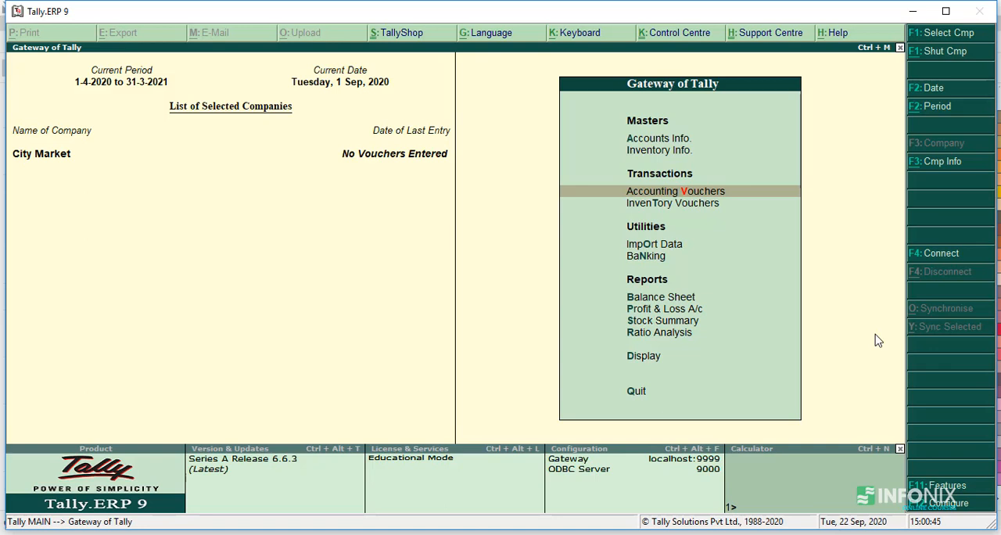
Step: Open accounting voucher entry for City Market and set the voucher date to 1-9-2020
key(v)
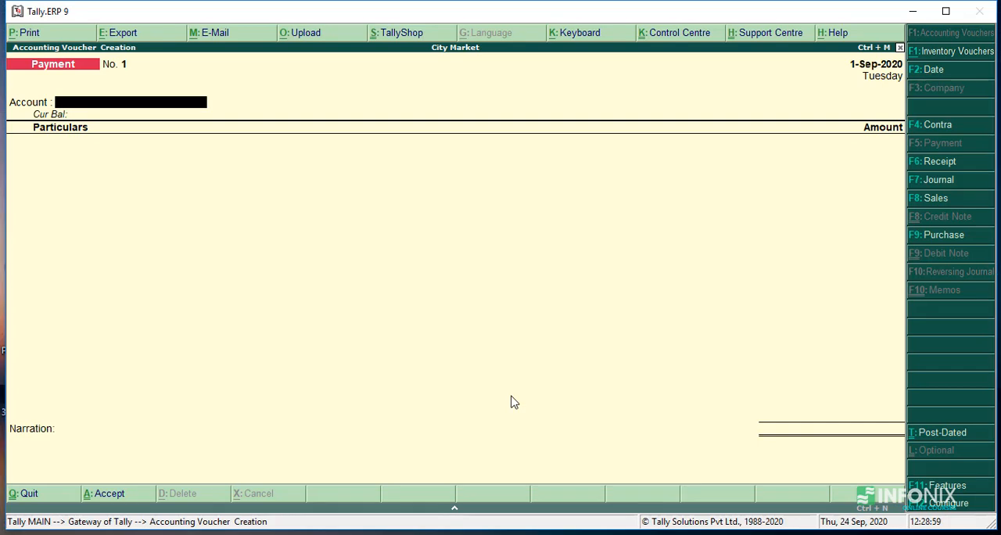
key(F2)
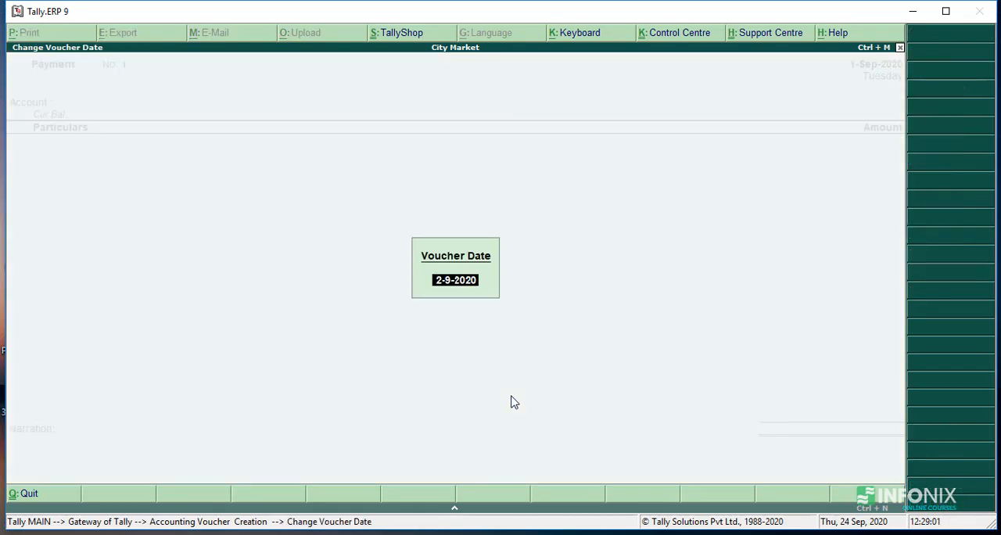
text(1-9)
key(Return)
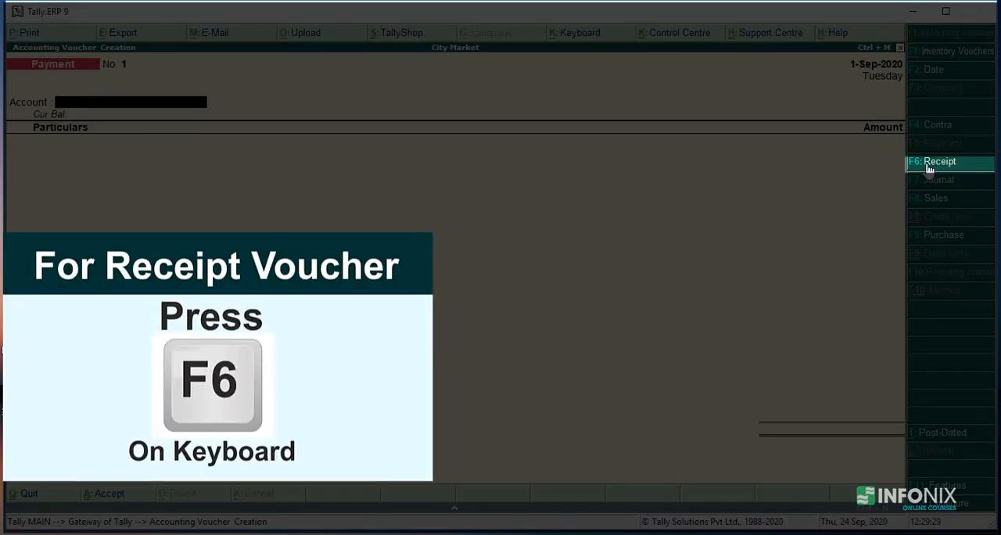
Step: Switch to a Receipt voucher and choose Cash as its account
key(F6)
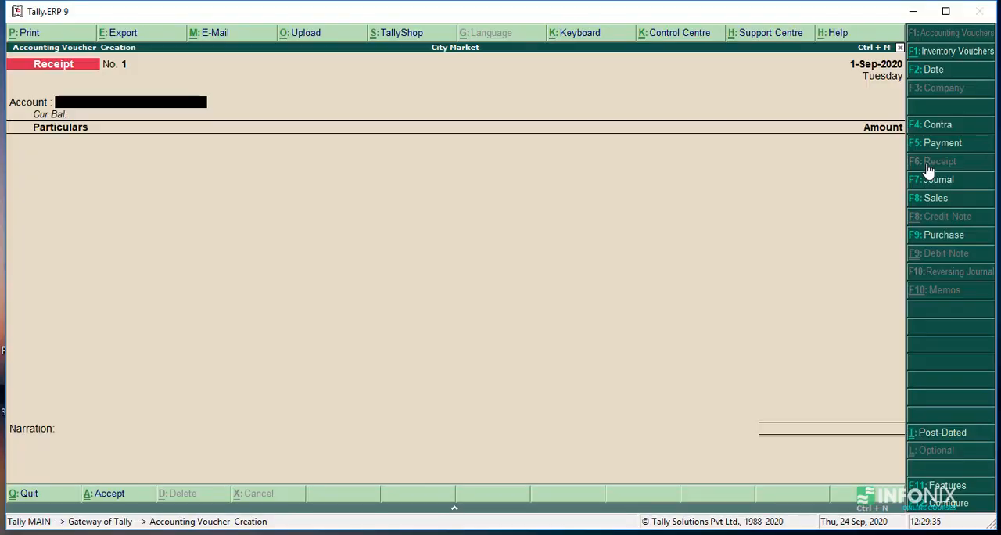
text(C)
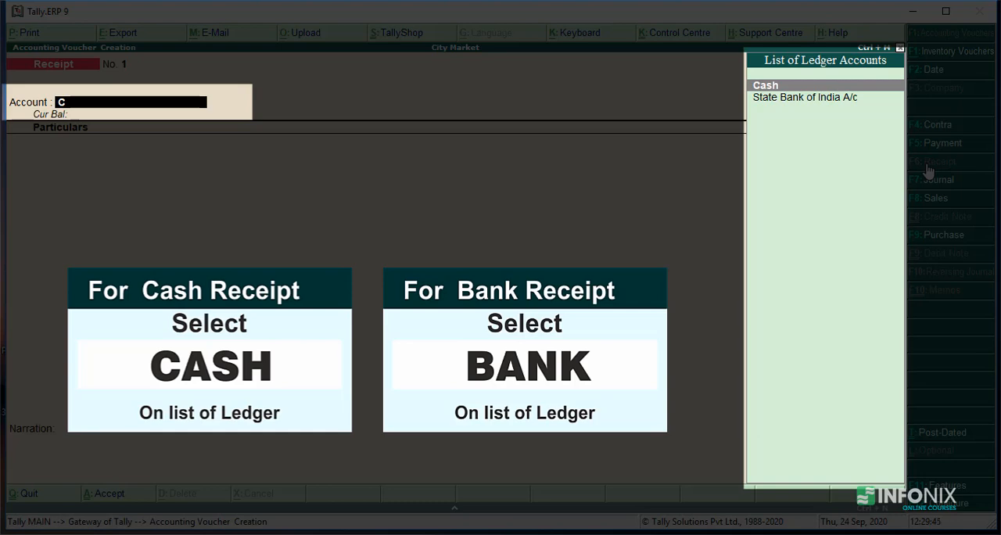
key(Return)
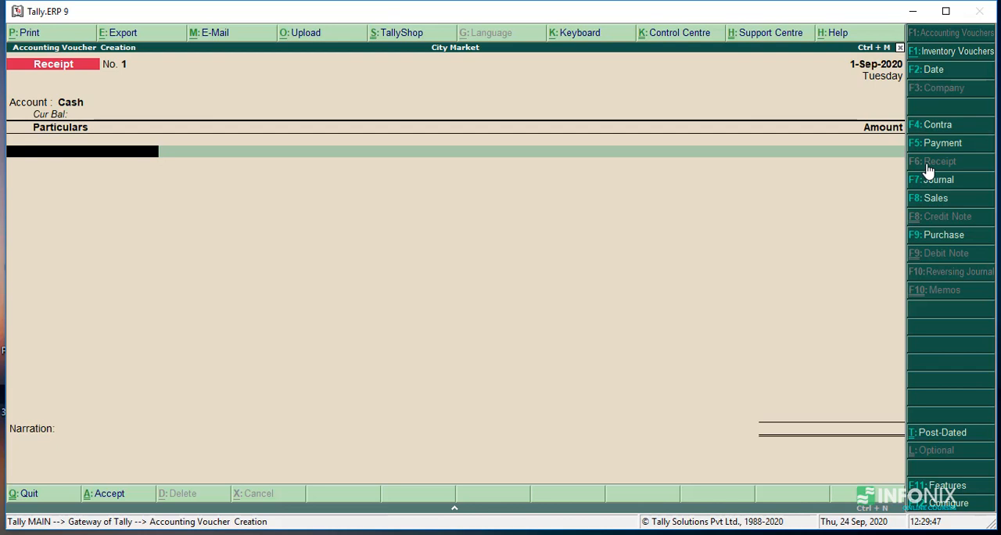
Step: Add City Market Capital A/c to the receipt's particulars with an amount of 5,00,000
text(C)
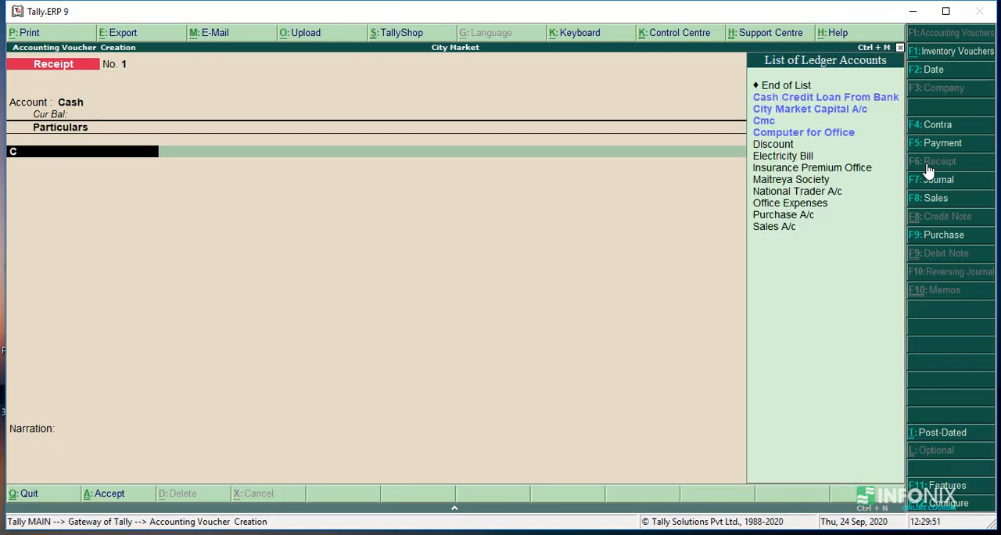
key(Down)
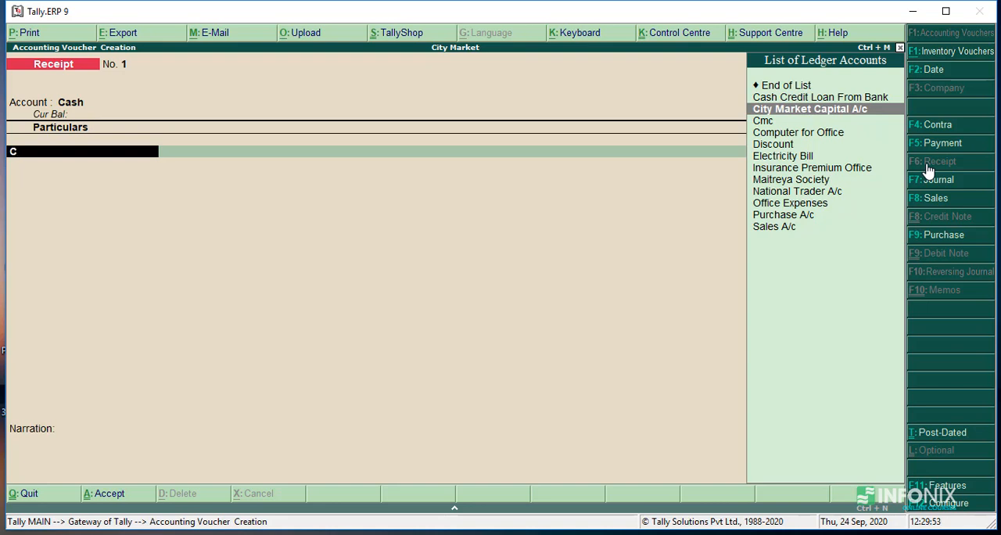
key(Return)
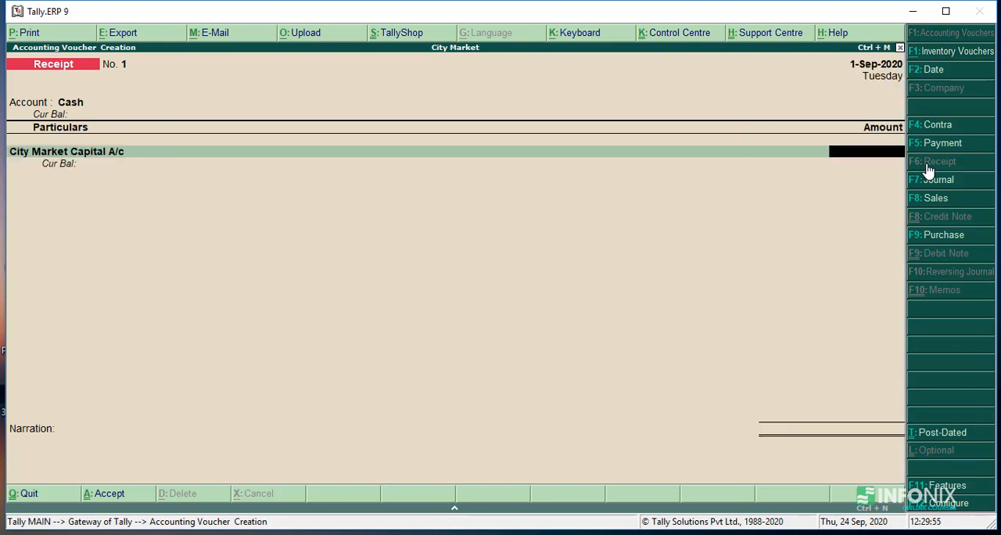
text(500000)
key(Return)
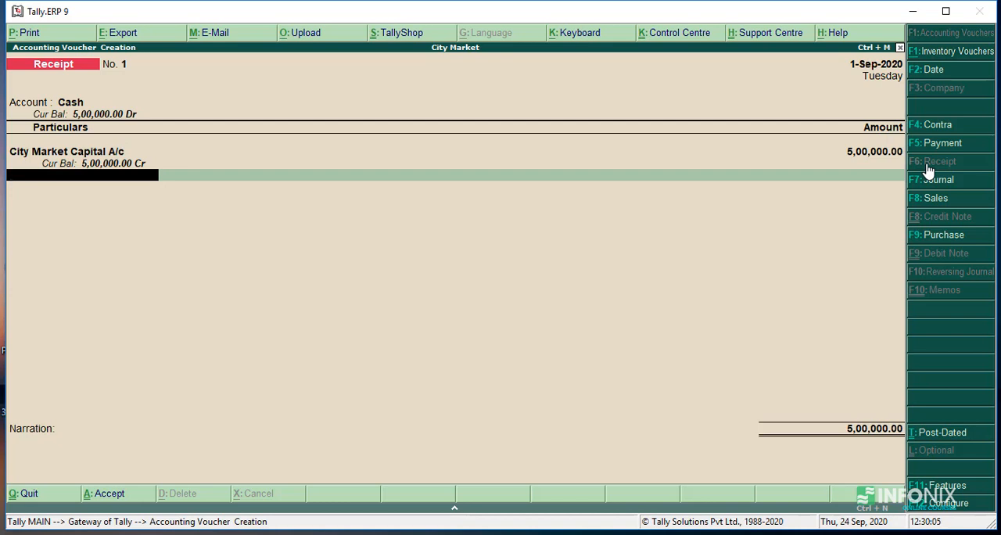
Step: Go back to the City Market Capital A/c line and correct its amount to 50,00,000
key(Return)
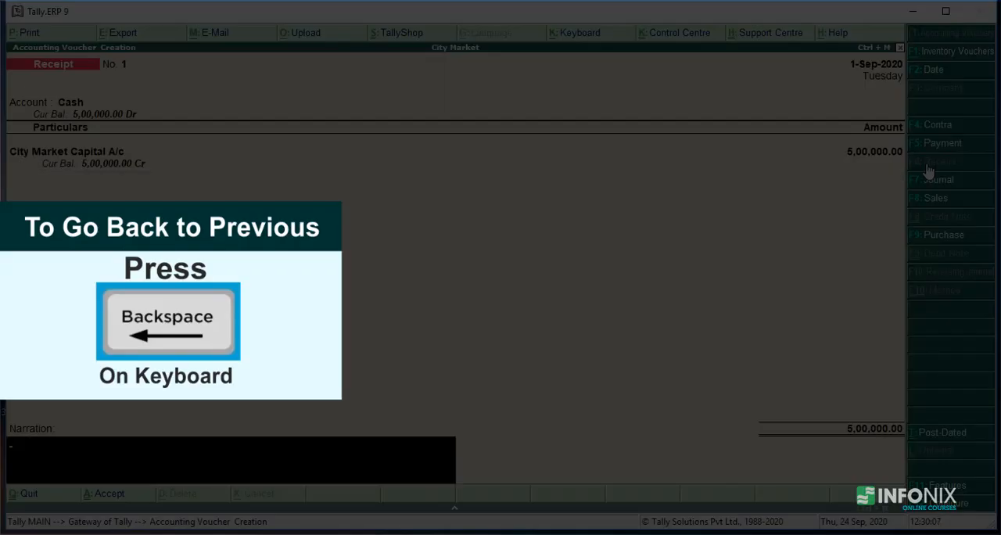
key(BackSpace)
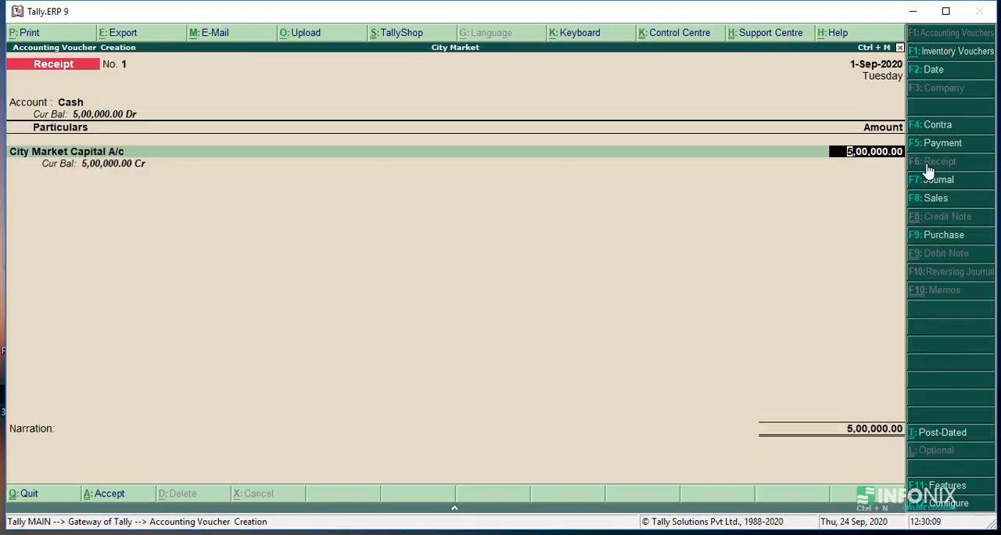
text(50,00000)
key(Return)
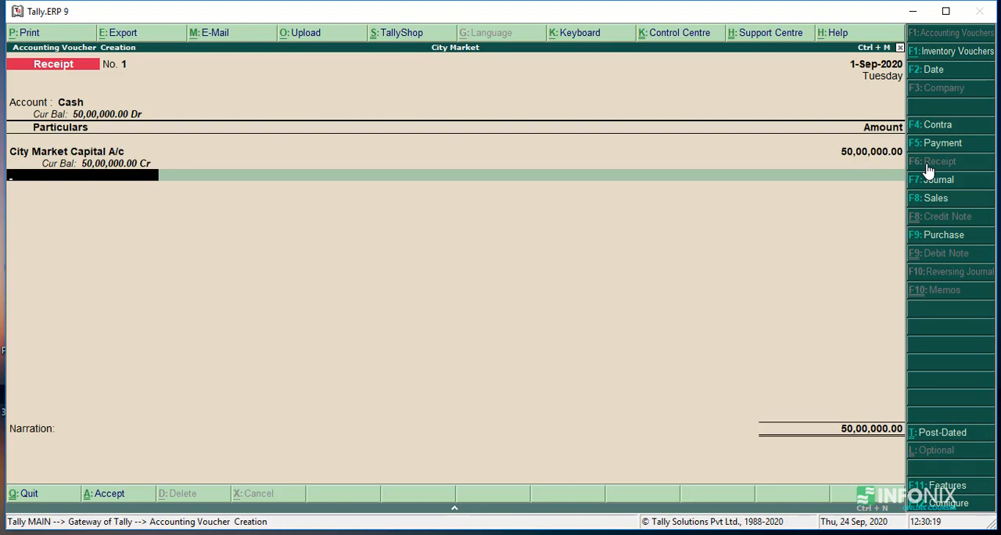
Step: Enter the narration "Being Cash Introduce in business as Capital" and save the receipt voucher
key(Return)
text(Being )
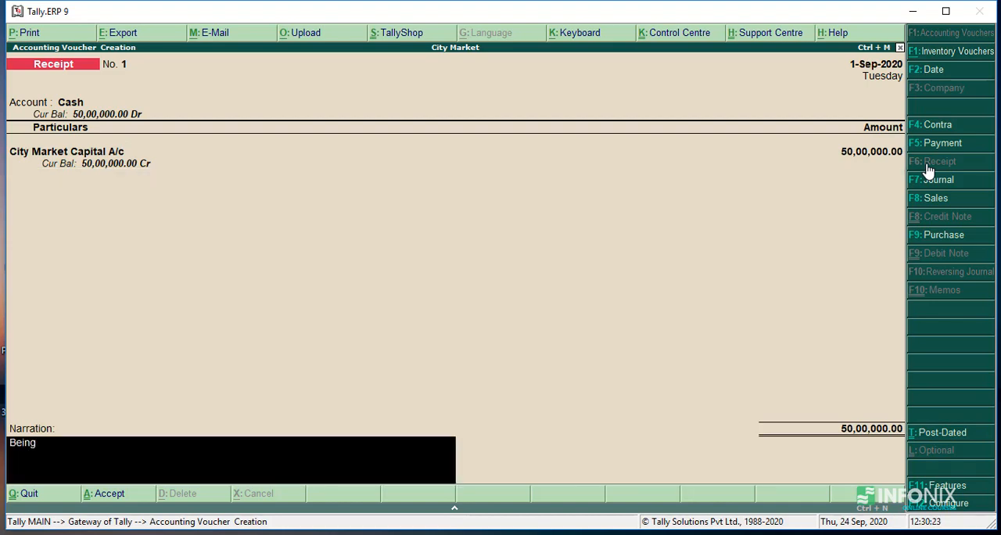
text(Cash In)
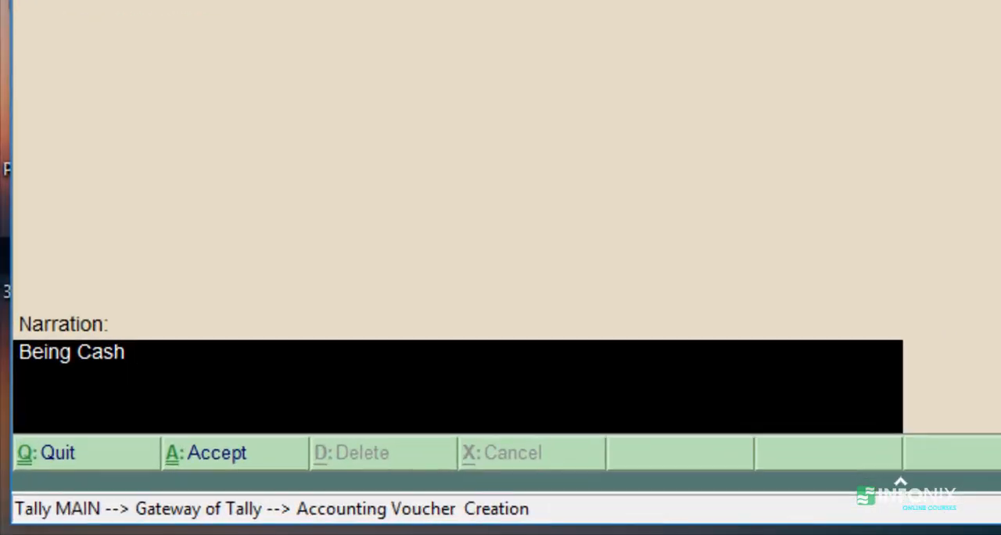
text(troduce)
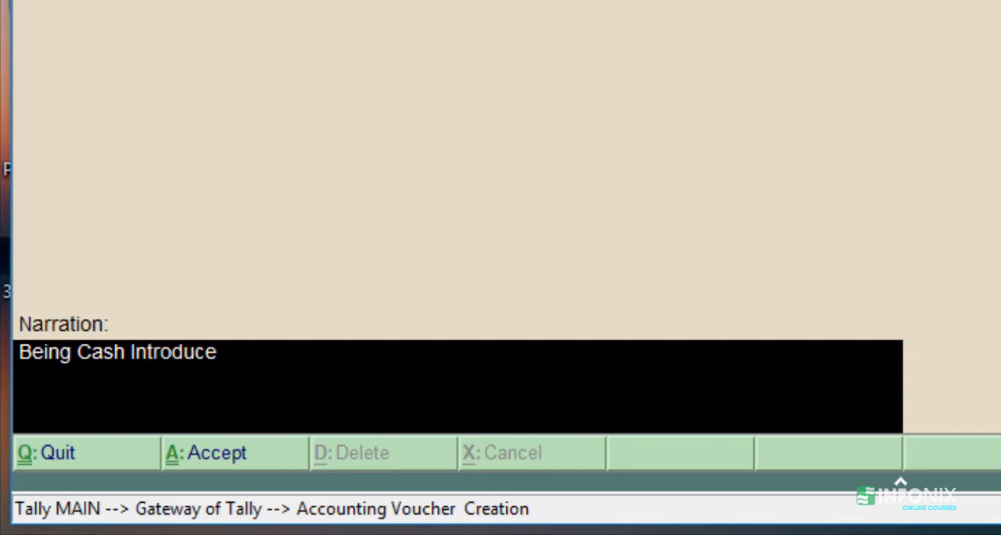
text(business)
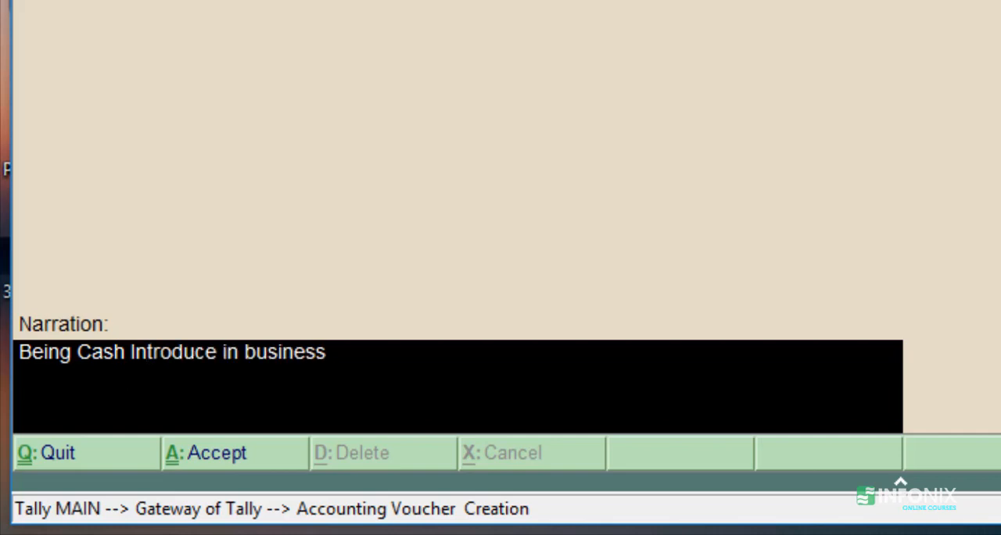
text( as Capital)
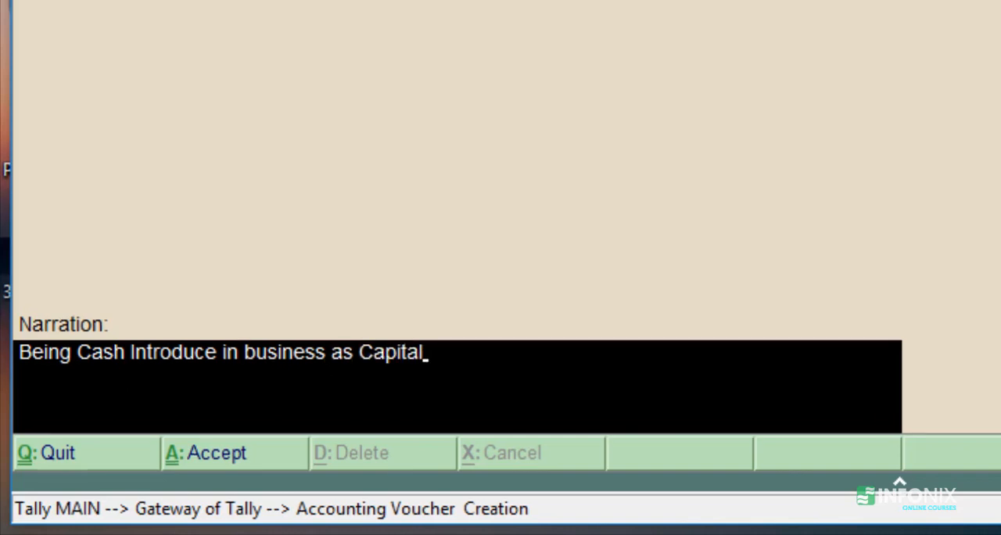
key(Return)
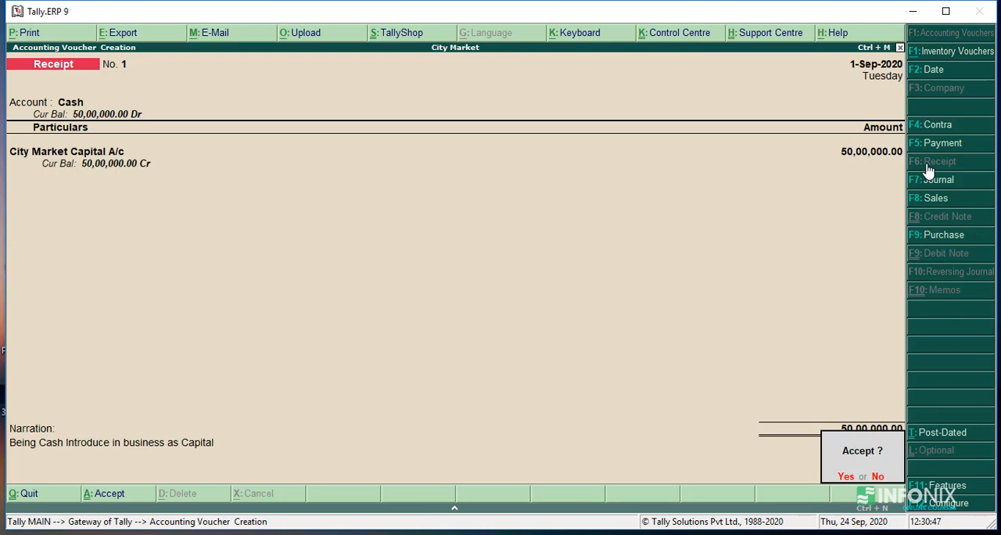
key(Return)
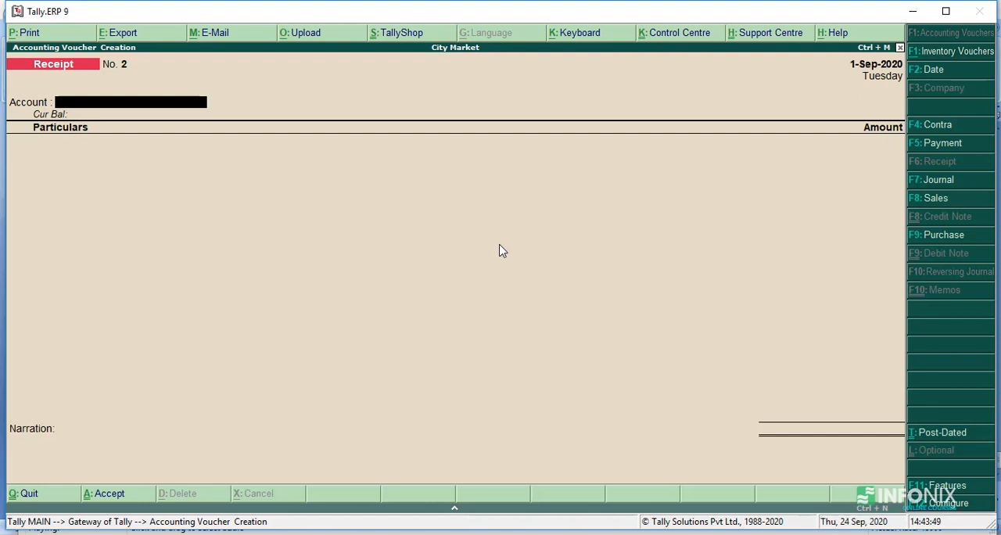
Step: View the previously saved receipt voucher and return to the blank new receipt
key(Page_Up)
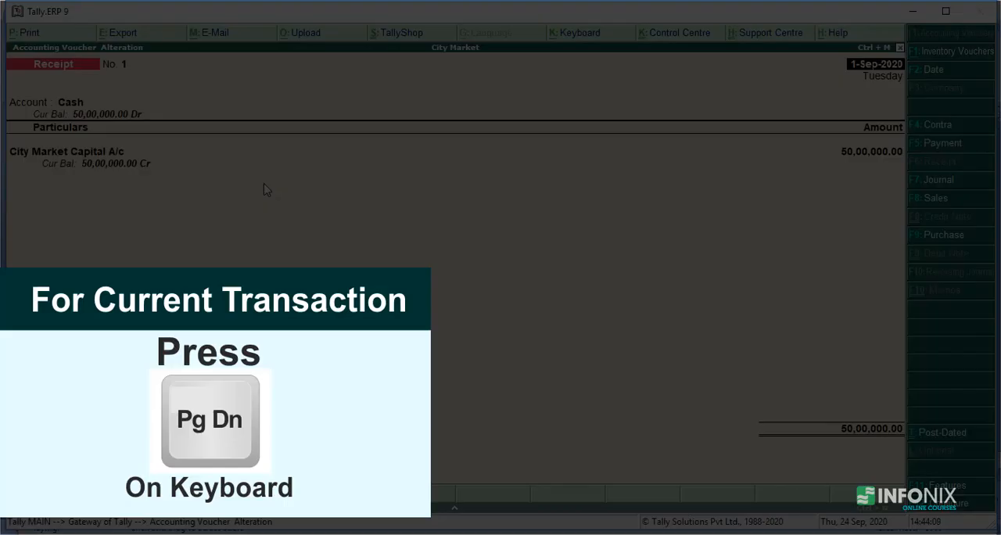
key(Page_Down)
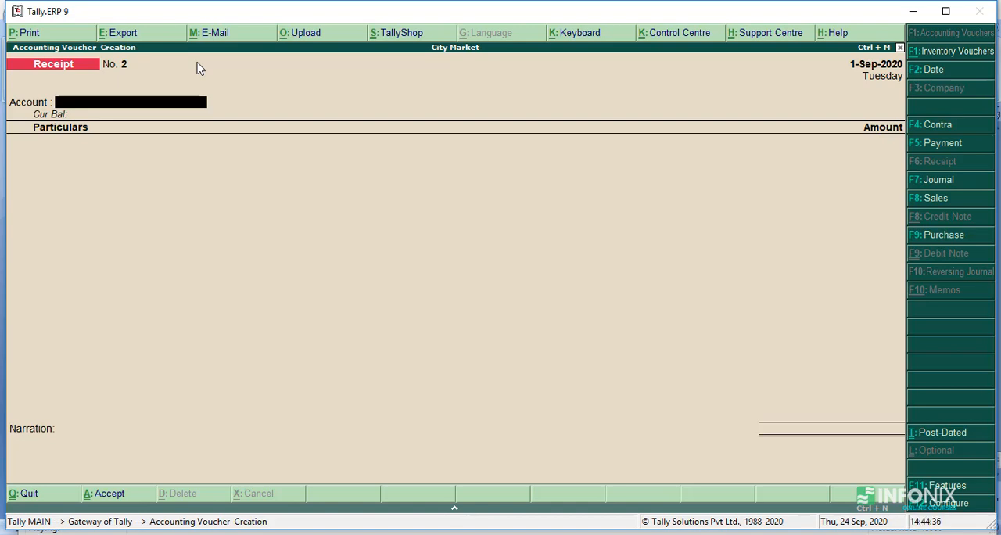
Step: Choose State Bank of India A/c as the account of the second receipt voucher
text(A)
key(Down)
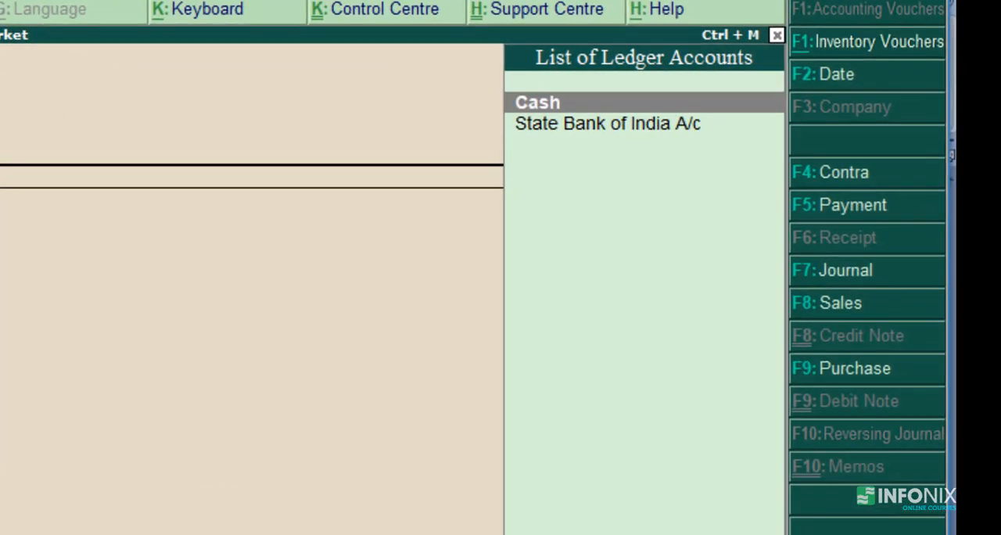
key(Down)
key(Return)
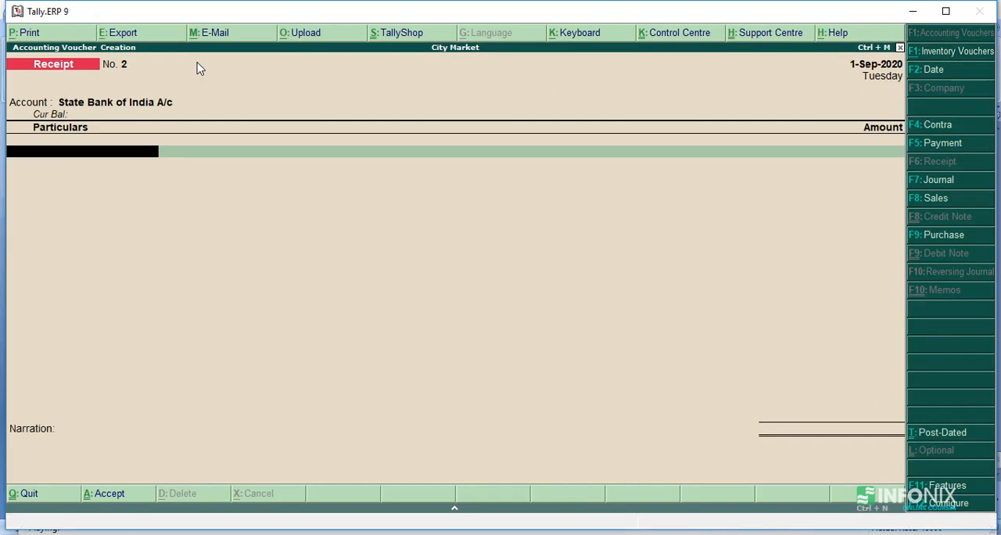
Step: Select the Cash Credit Loan From Bank ledger in the second receipt's particulars
text(A)
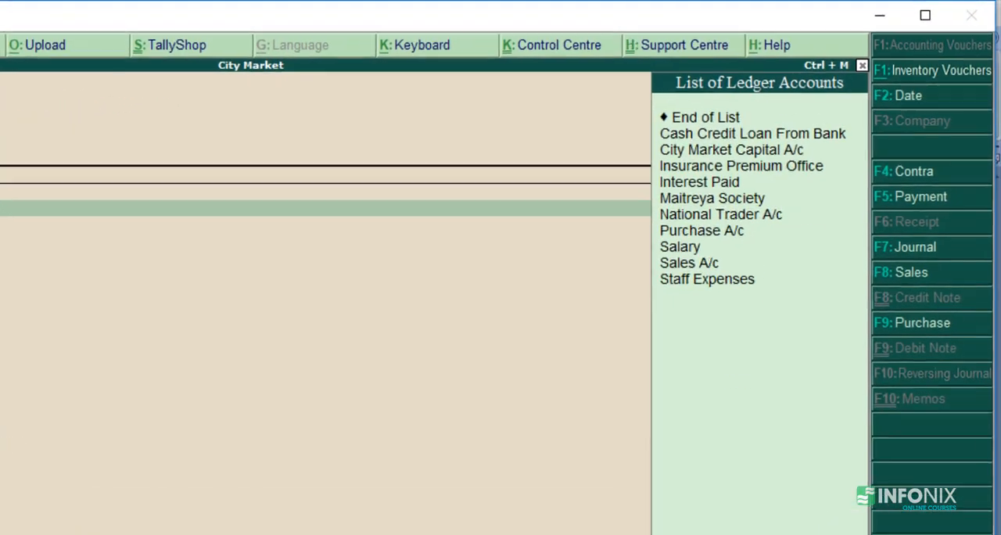
key(BackSpace)
text(Ca)
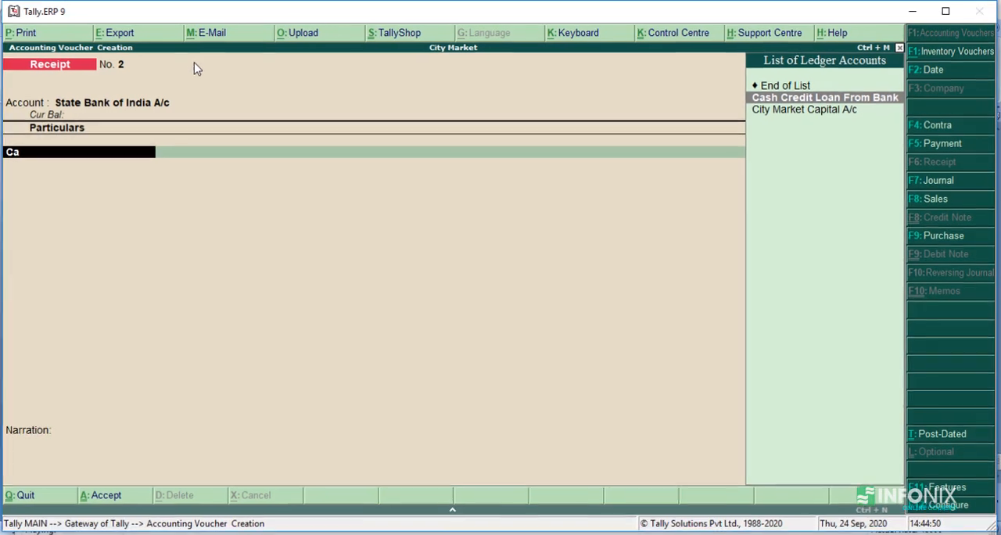
key(BackSpace)
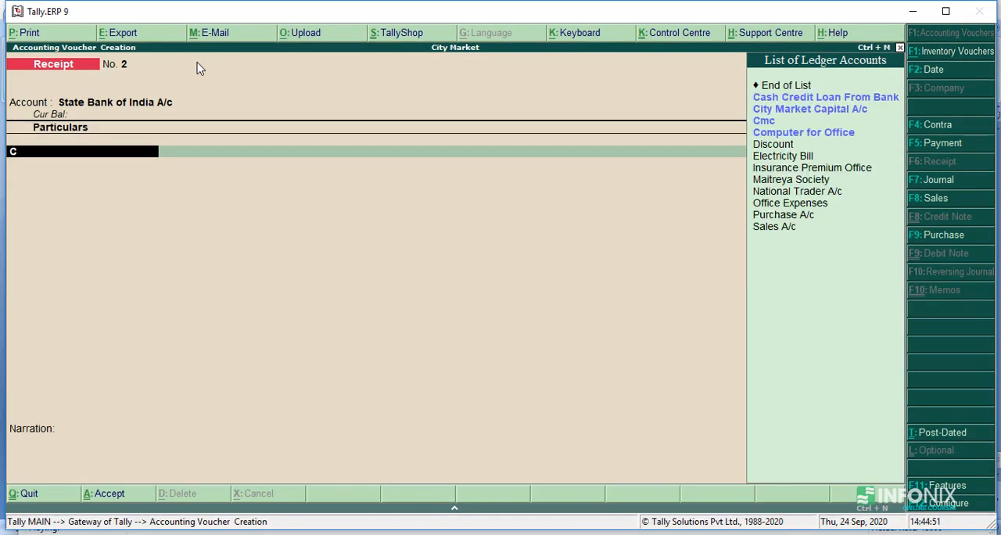
key(Down)
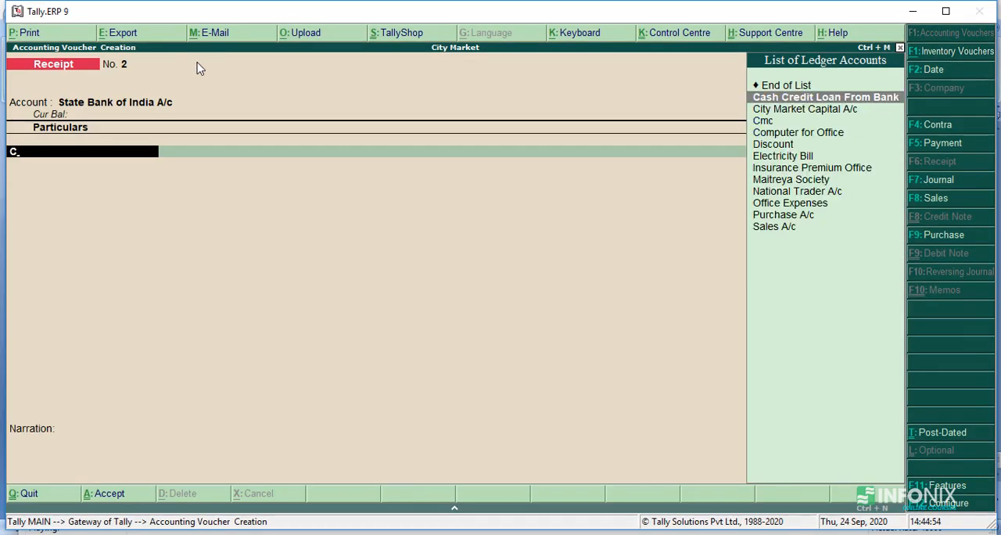
key(Return)
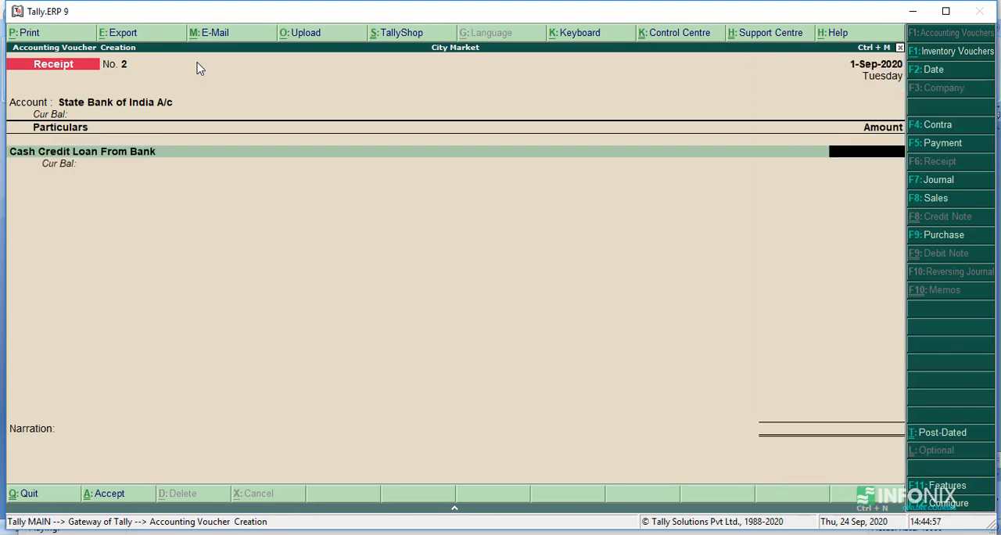
Step: Enter 10,00,000 for the cash credit loan and proceed to the bank allocations
text(10,00,0)
text(0)
text(0)
key(Return)
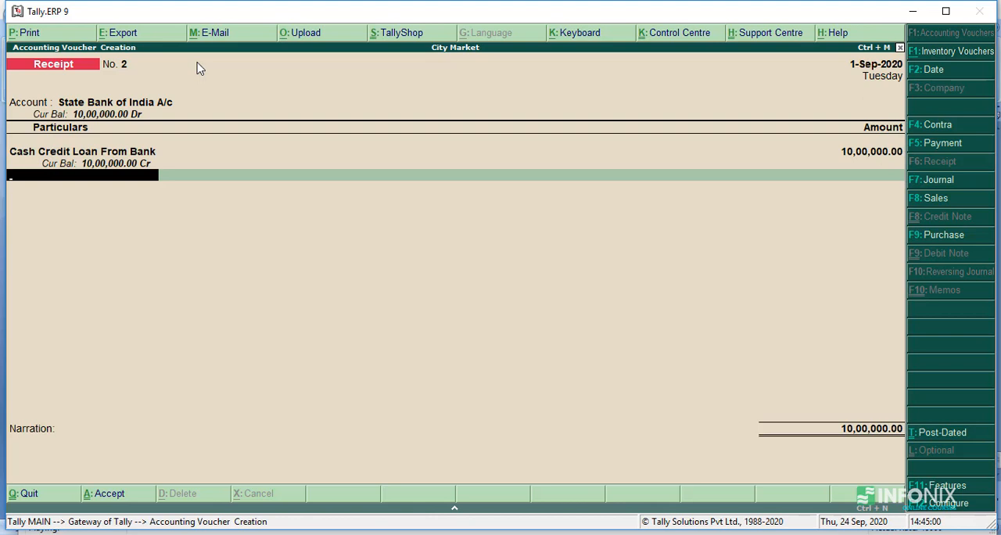
key(Return)
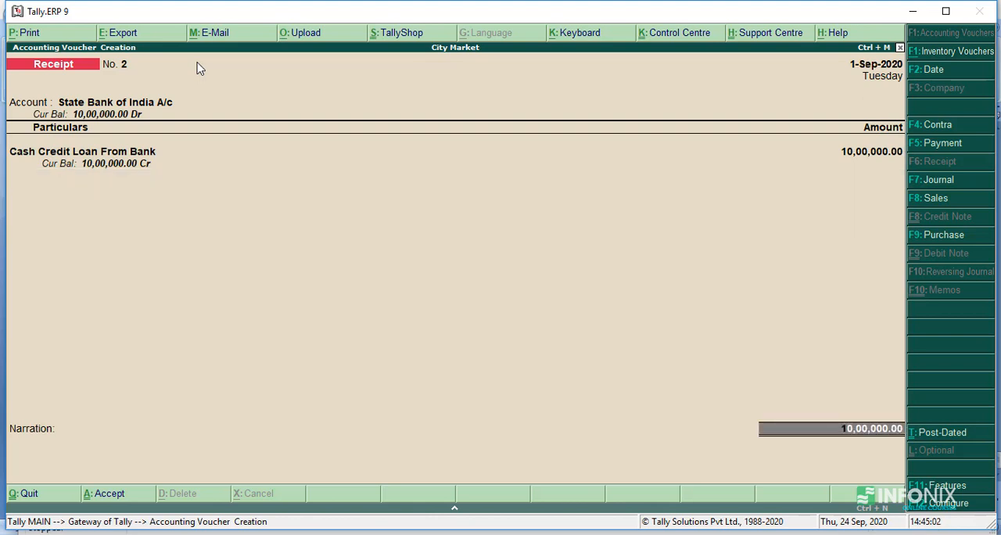
key(Return)
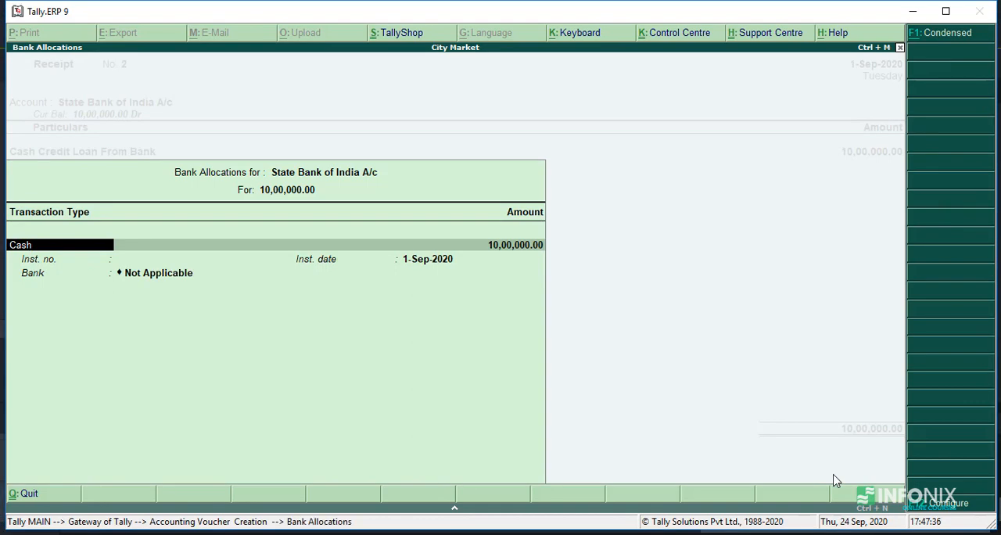
Step: Go through the available transaction types and keep Cash for the State Bank of India allocation
key(Return)
key(BackSpace)
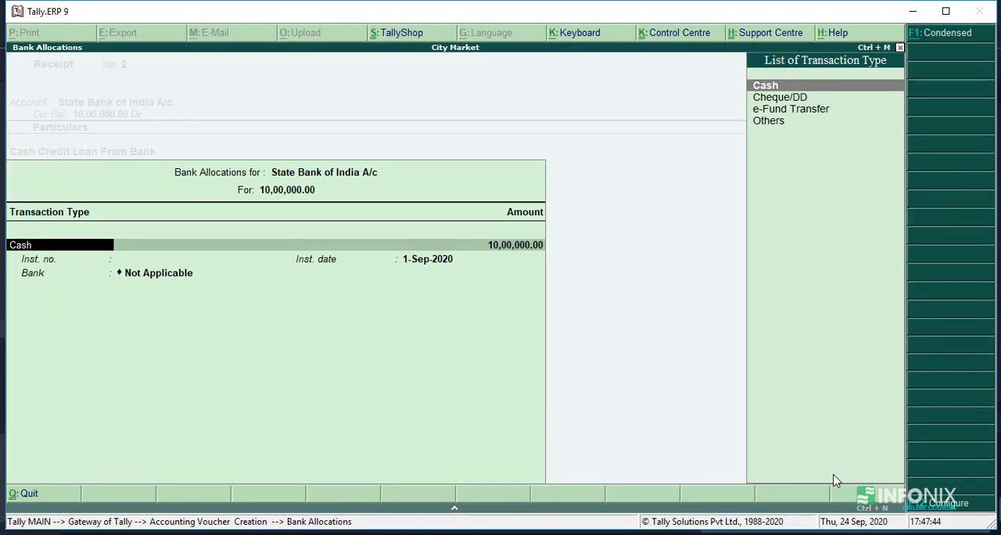
key(Down)
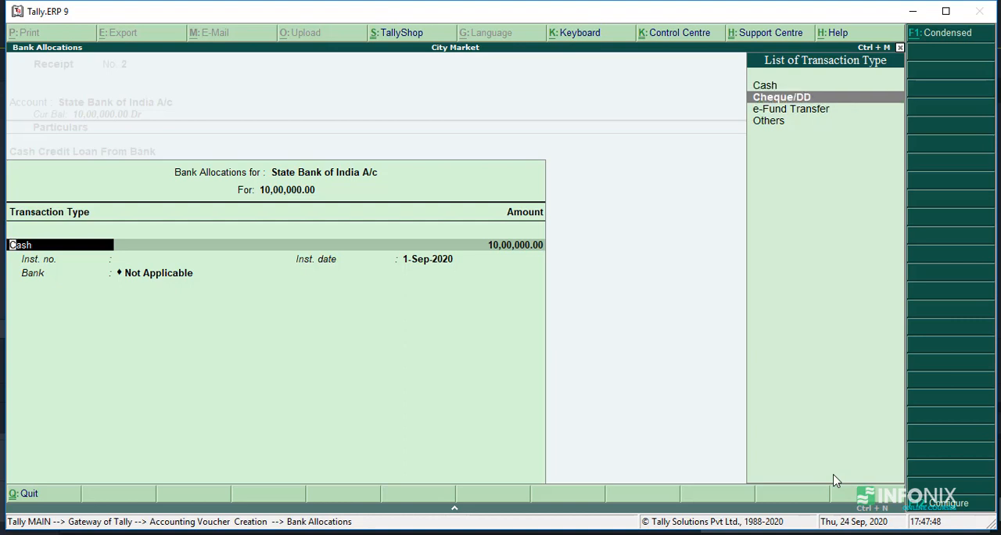
key(Down)
key(Down)
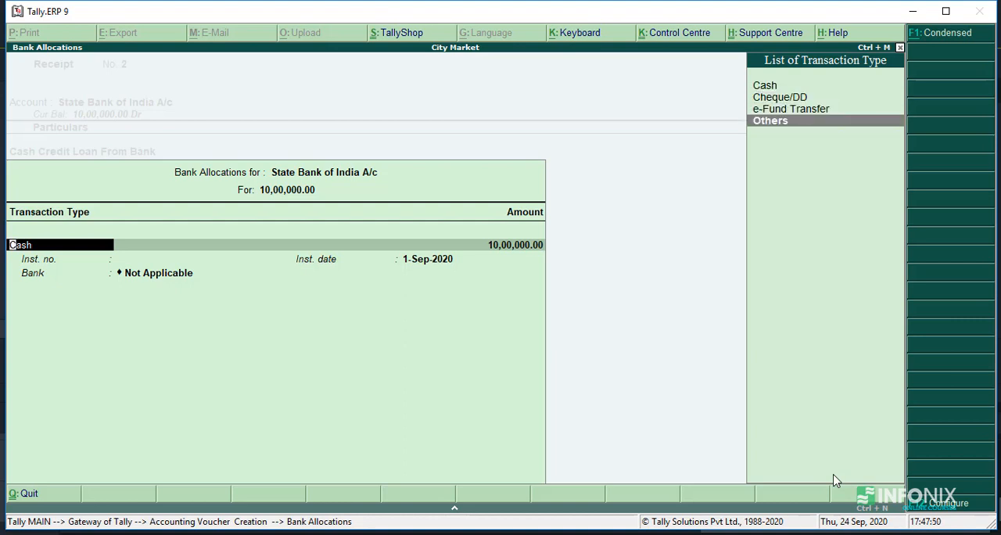
key(Up)
key(Up)
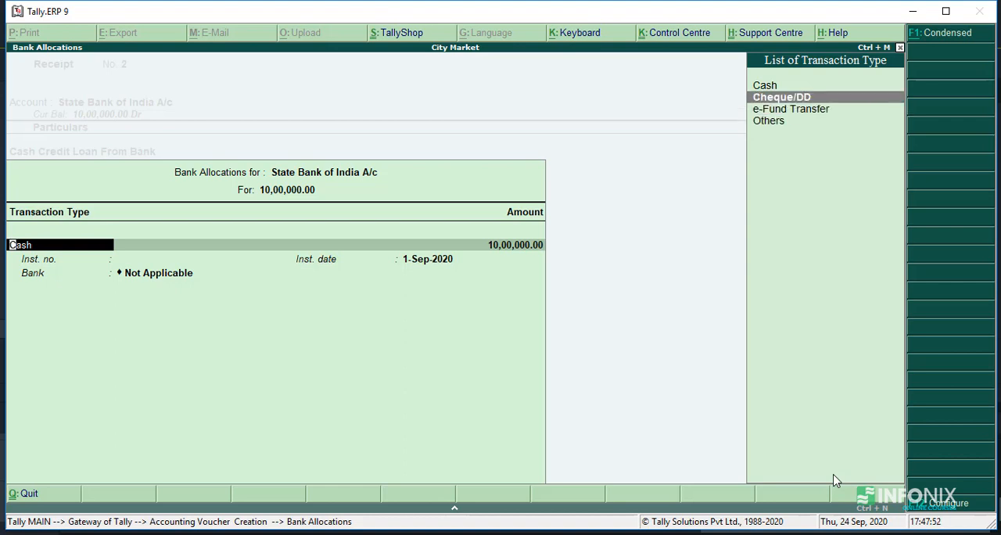
key(Down)
key(Down)
key(Up)
key(Up)
key(Up)
key(Return)
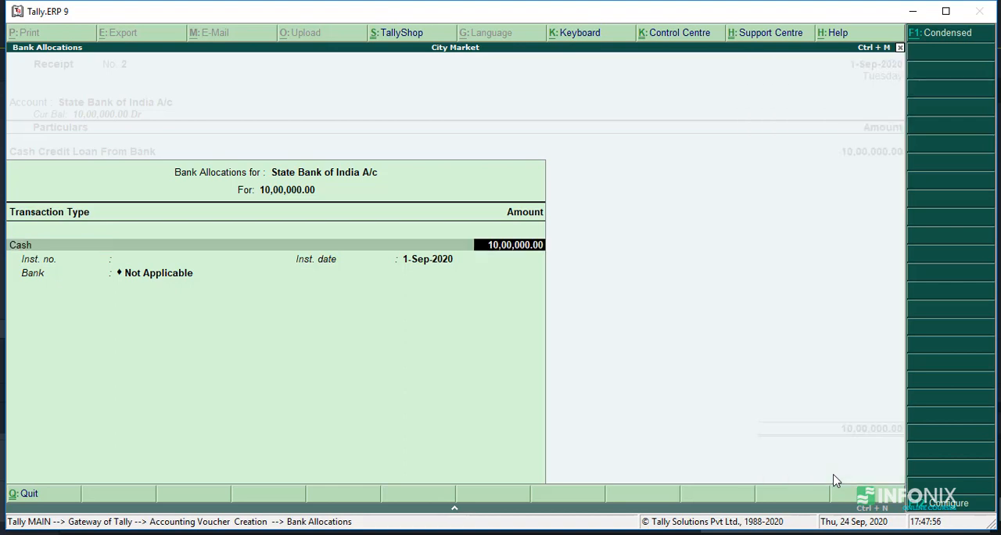
Step: Keep the allocated amount and enter "CC CREDIT ON DATED 31-8-2020" as the allocation's instrument number
key(Return)
text(CC)
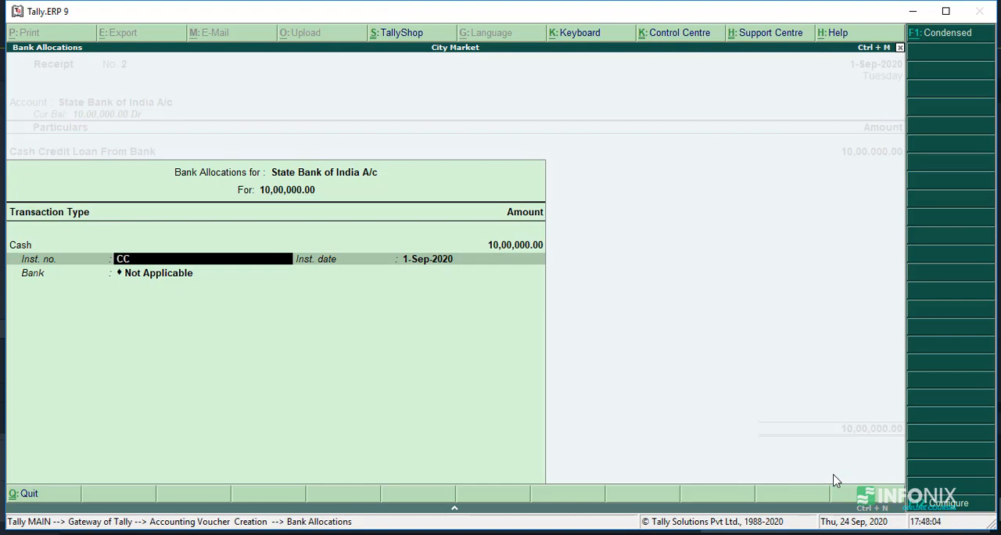
text( CREDIT ON DATED 31)
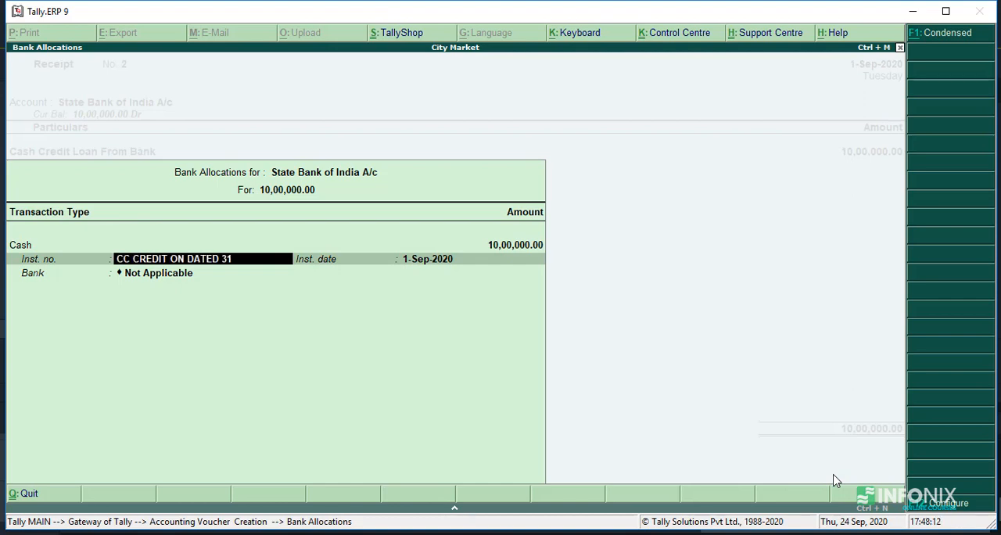
key(BackSpace)
text(1-8-2020)
key(Return)
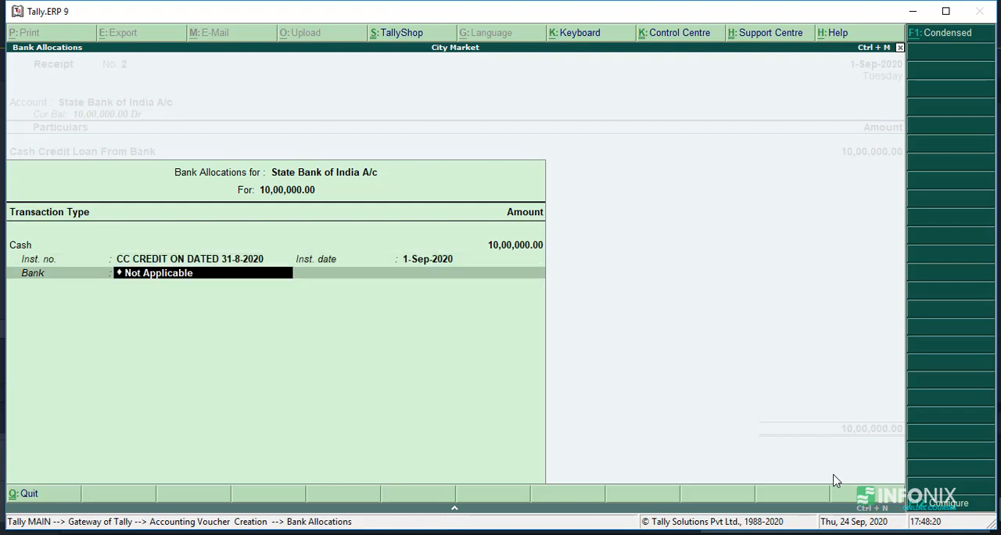
Step: Keep the allocation's bank as Not Applicable and complete the bank allocation
key(BackSpace)
key(Down)
key(Down)
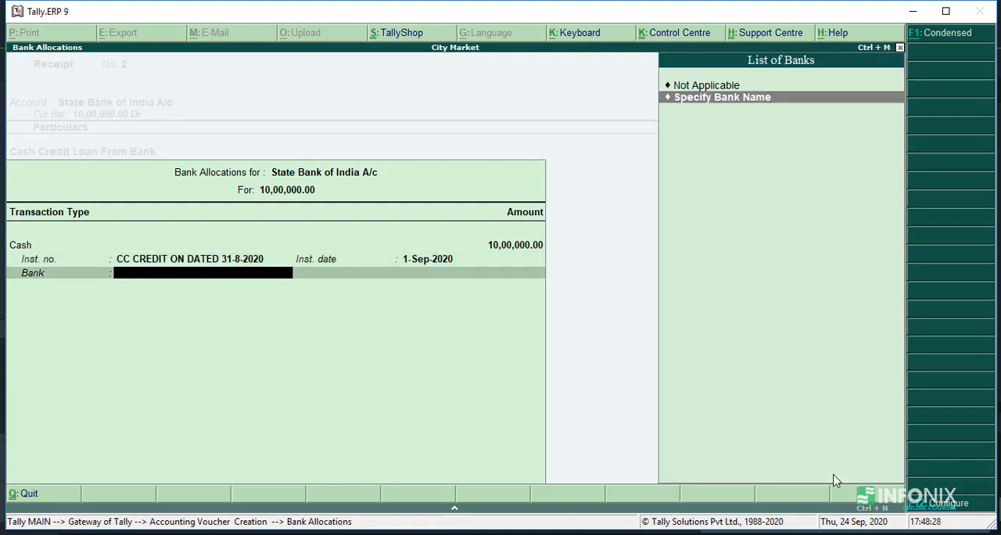
key(Return)
key(BackSpace)
key(Up)
key(Return)
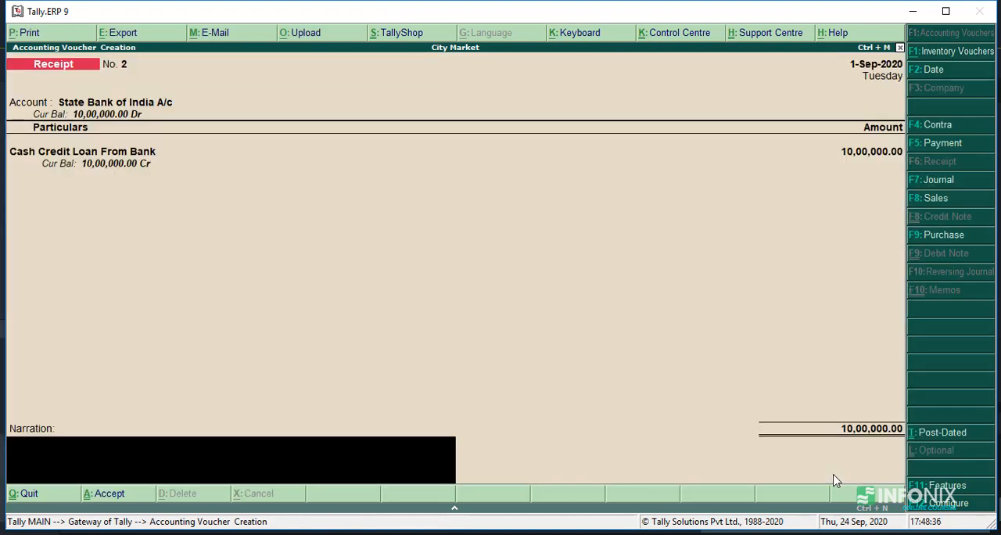
Step: Enter the narration "Cash Credit Loan given by State bank of india," and save the second receipt voucher
text(Loan)
key(BackSpace)
key(BackSpace)
key(BackSpace)
key(BackSpace)
text(Cash Credit Loan )
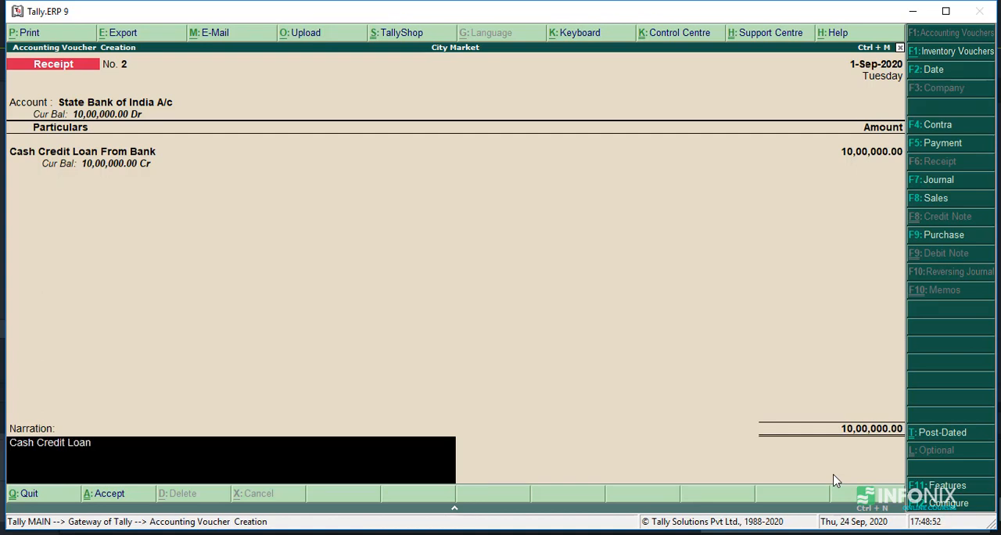
text(given by Satate)
key(BackSpace)
key(BackSpace)
key(BackSpace)
key(BackSpace)
key(BackSpace)
key(BackSpace)
text(tate bank of i)
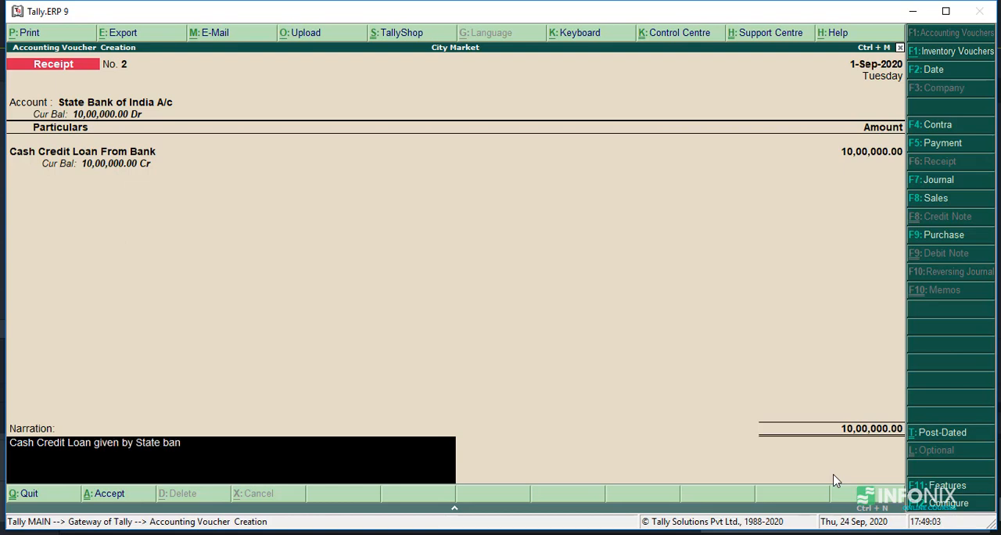
text(ndia,)
key(Return)
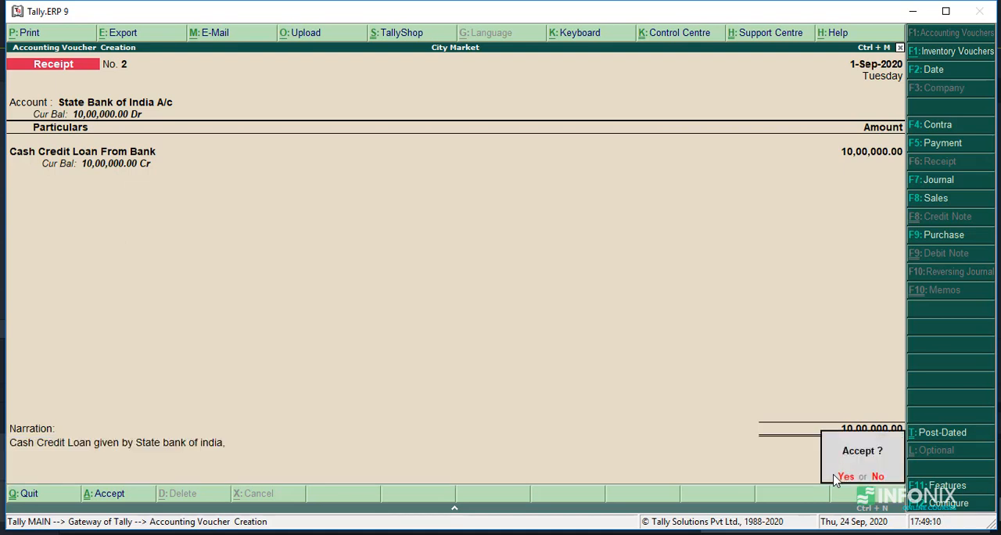
click(835, 478)
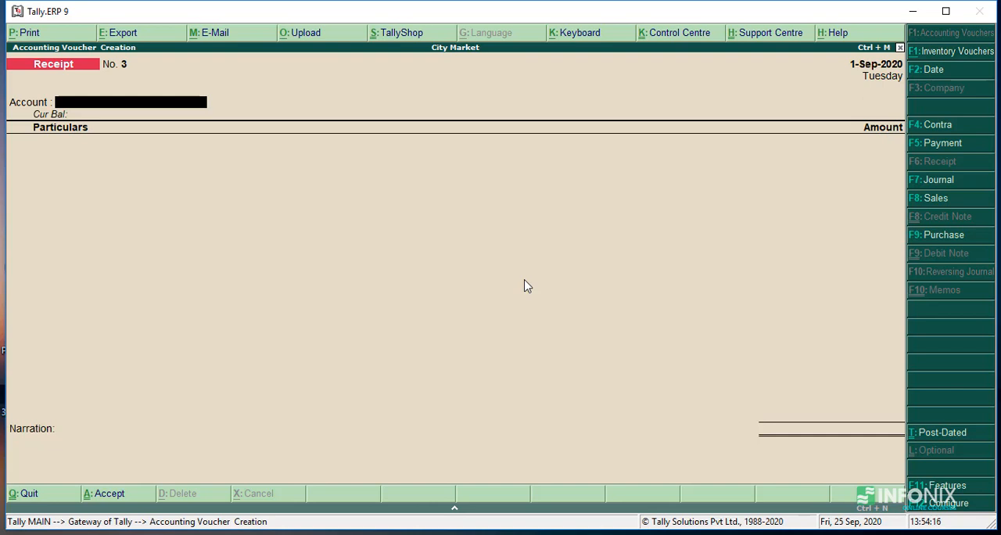
Step: Choose Cash as the account of the third receipt voucher and look through the ledgers available for its particulars
text(C)
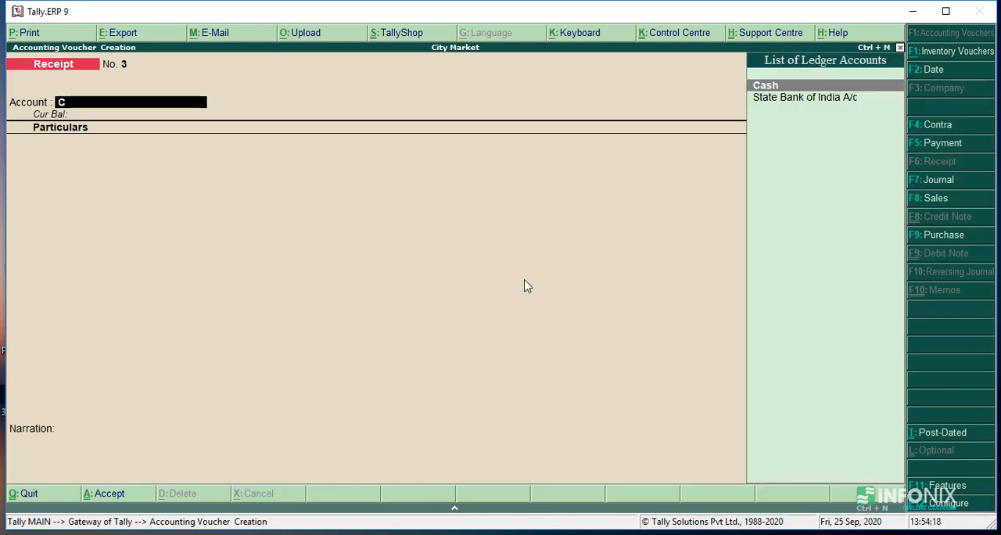
key(Return)
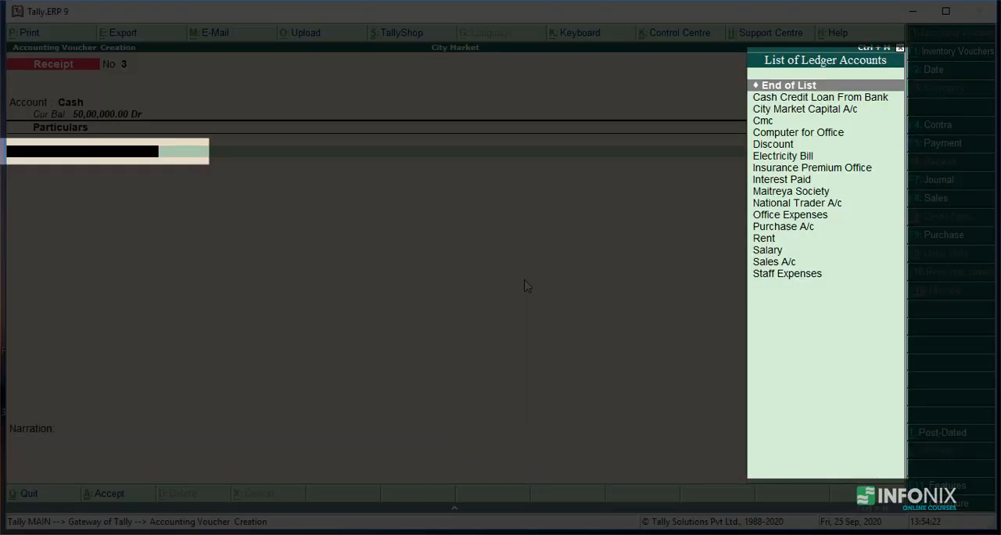
key(Down)
key(Down)
key(Down)
key(Down)
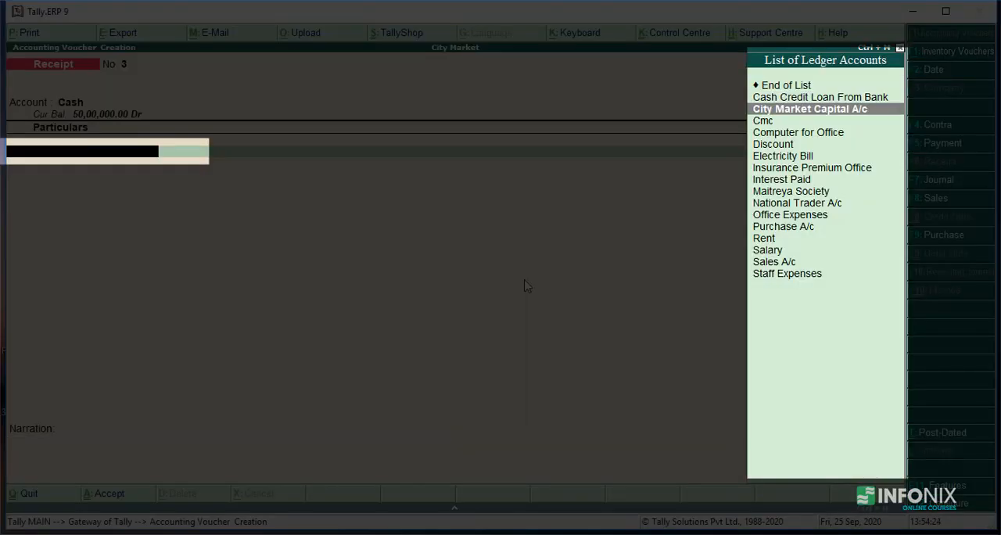
key(Down)
key(Down)
key(Down)
key(Down)
key(Down)
key(Down)
key(Down)
key(Down)
key(Down)
key(Down)
key(Down)
key(Down)
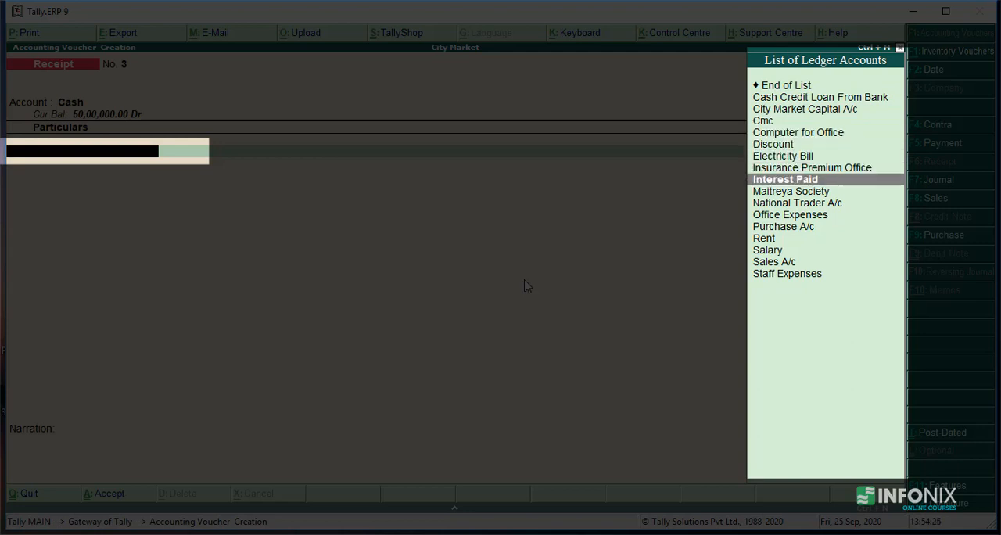
key(Up)
key(Up)
key(Up)
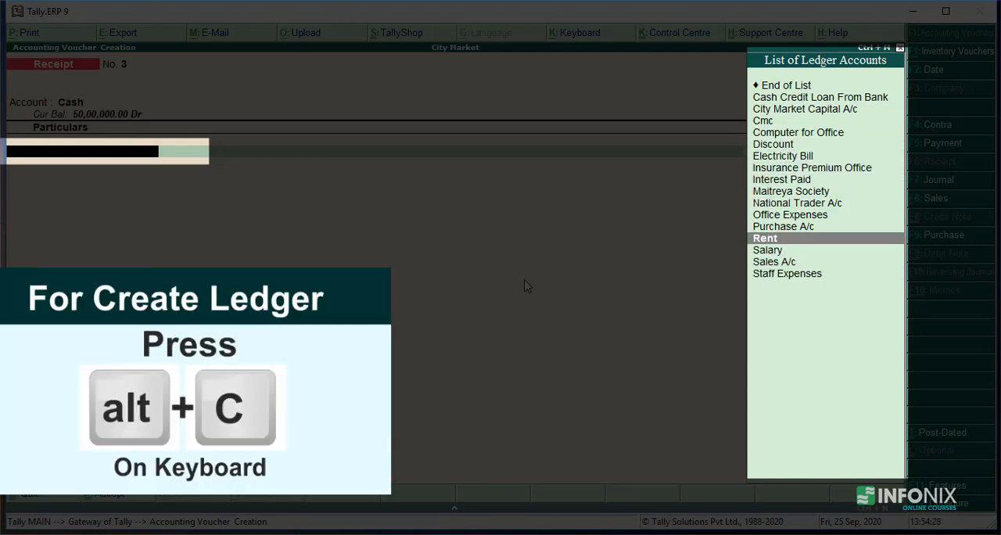
key(Up)
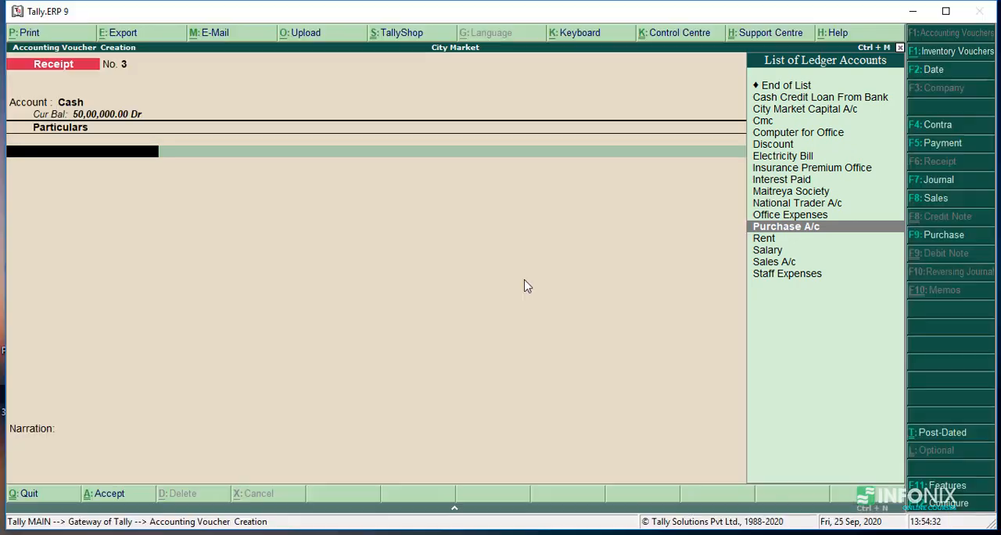
Step: Create a ledger in the first lender's full name under Sundry Creditors and enter 2,00,000 for it in the receipt
key(alt+c)
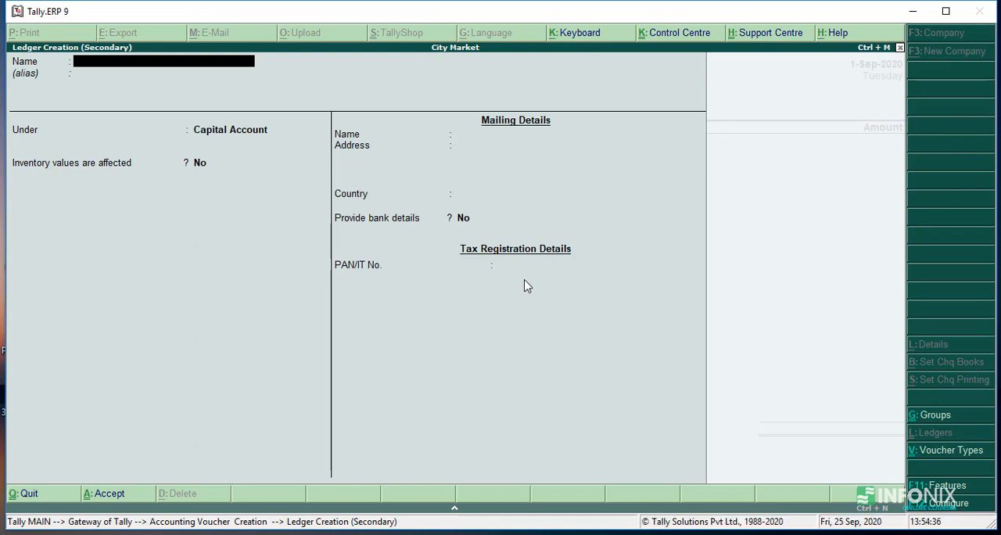
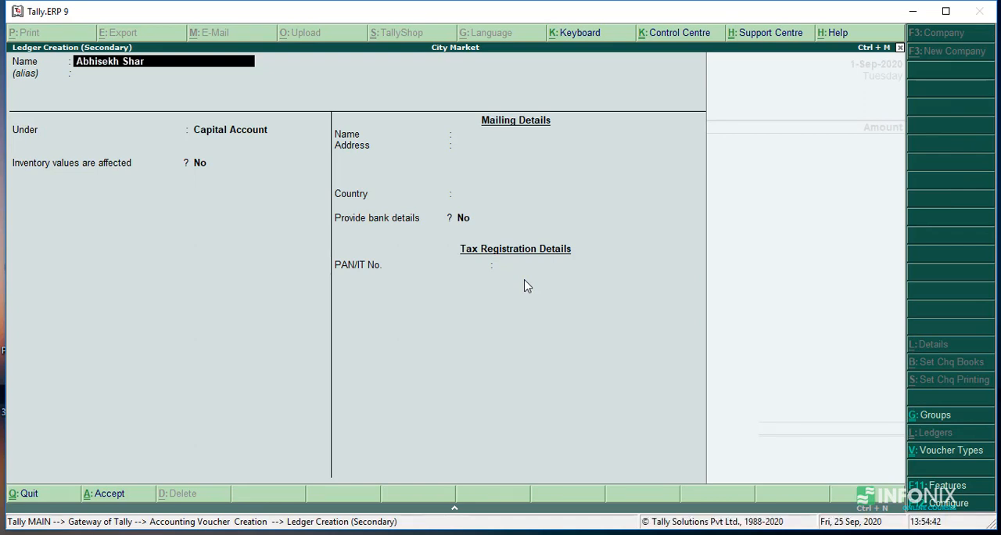
key(Return)
key(Return)
text(Sun)
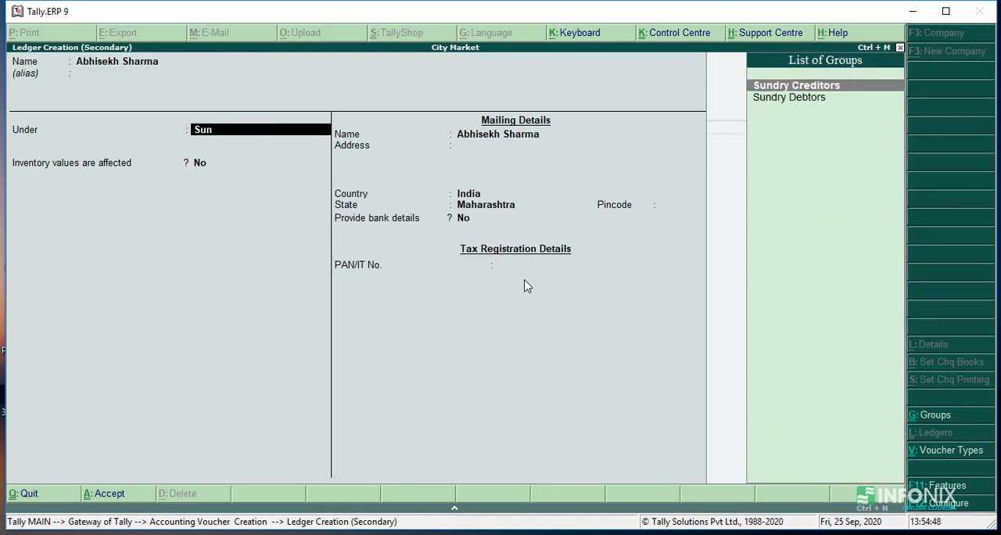
key(Return)
key(ctrl+a)
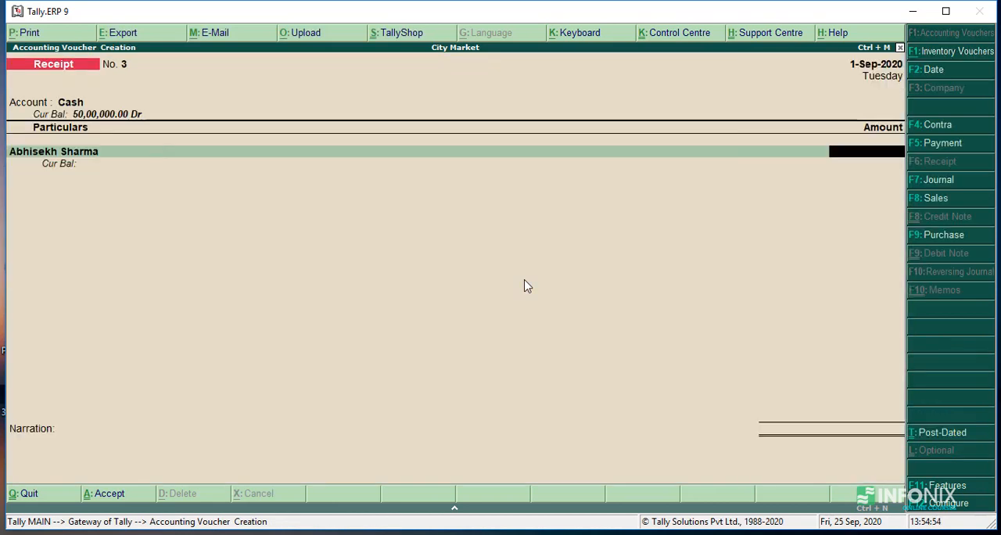
text(200000)
key(Return)
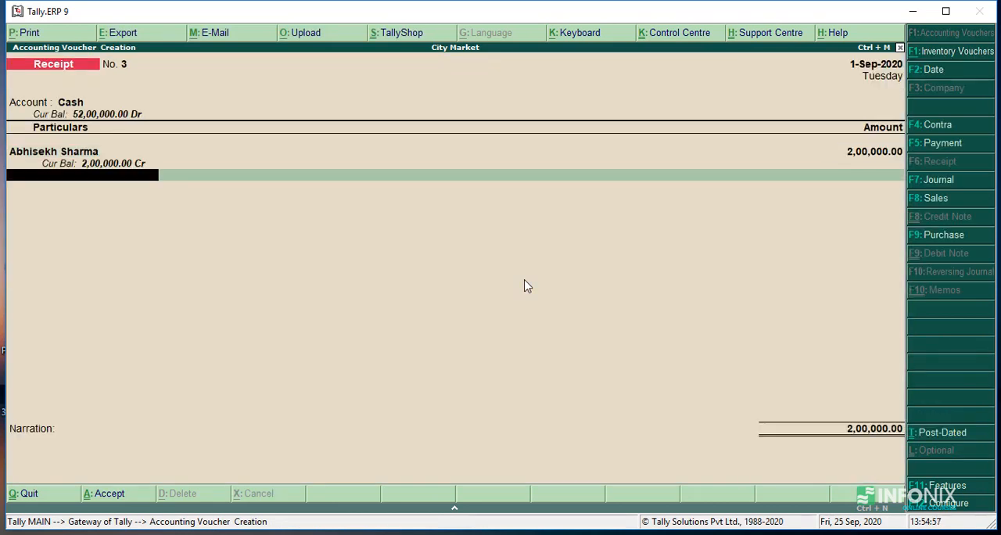
Step: Create a ledger in the second lender's full name, keeping it under Sundry Creditors, and enter 2,00,000 for it
key(alt+c)
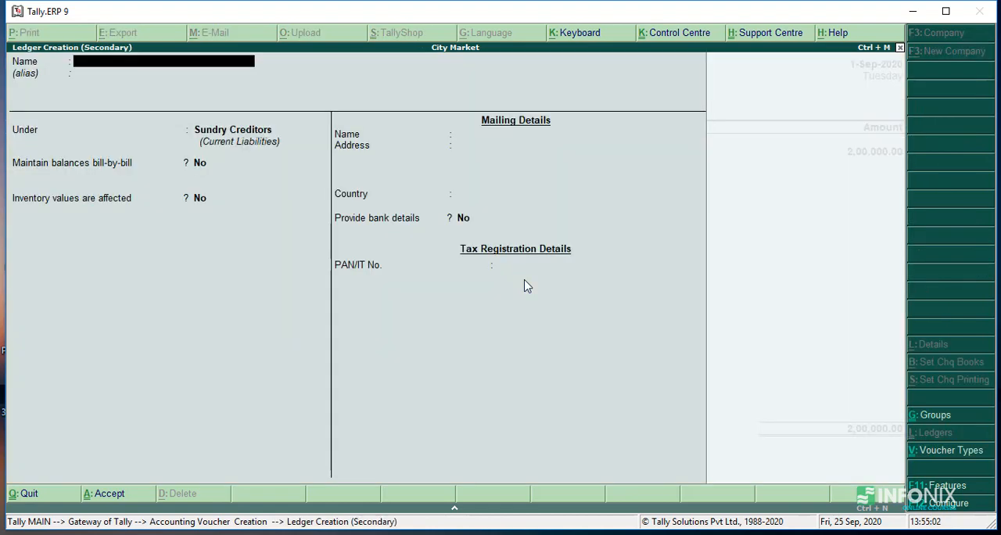
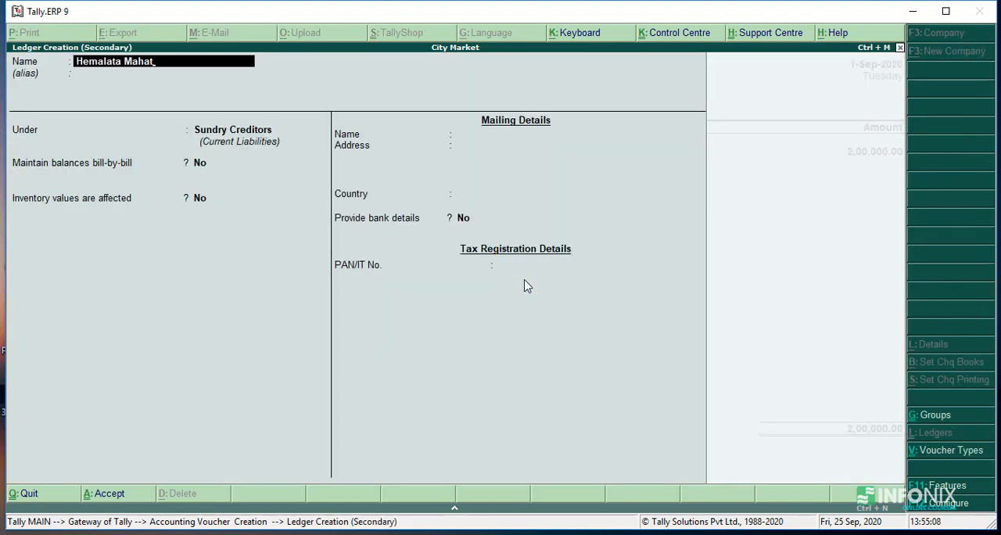
key(Return)
key(ctrl+a)
key(Return)
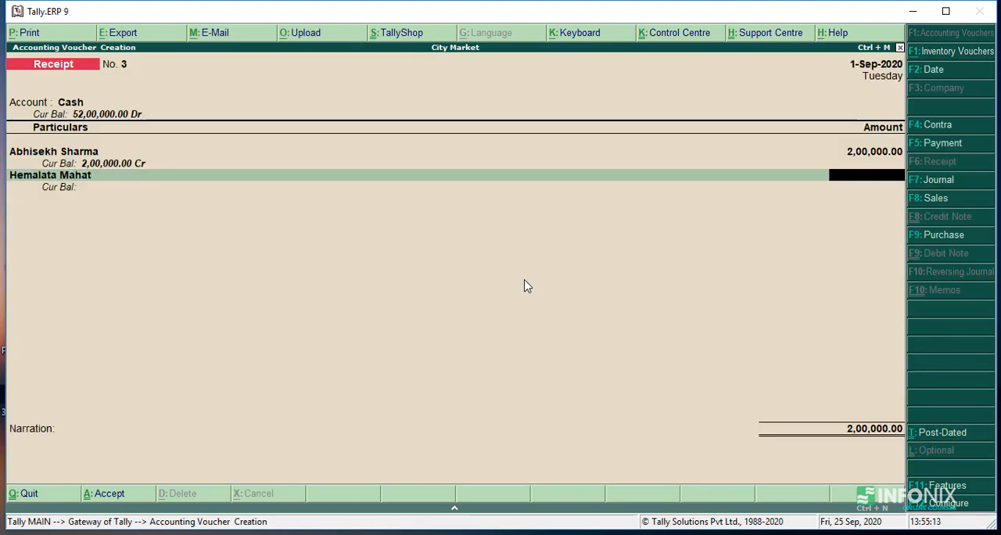
text(2,00,00)
text(0)
key(Return)
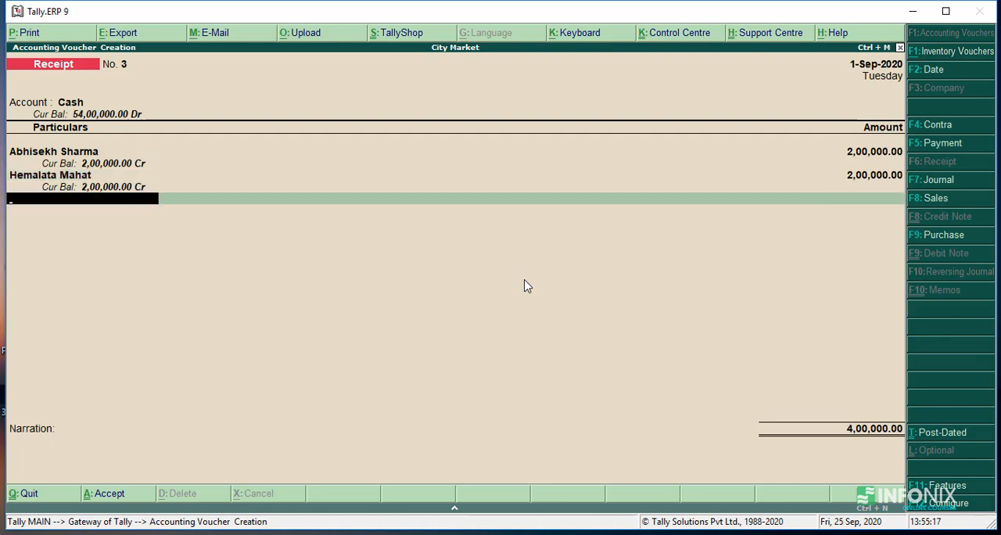
Step: Finish the particulars, enter the narration "being cash given as credit by friends and family" and save the third receipt voucher
key(Return)
text(being)
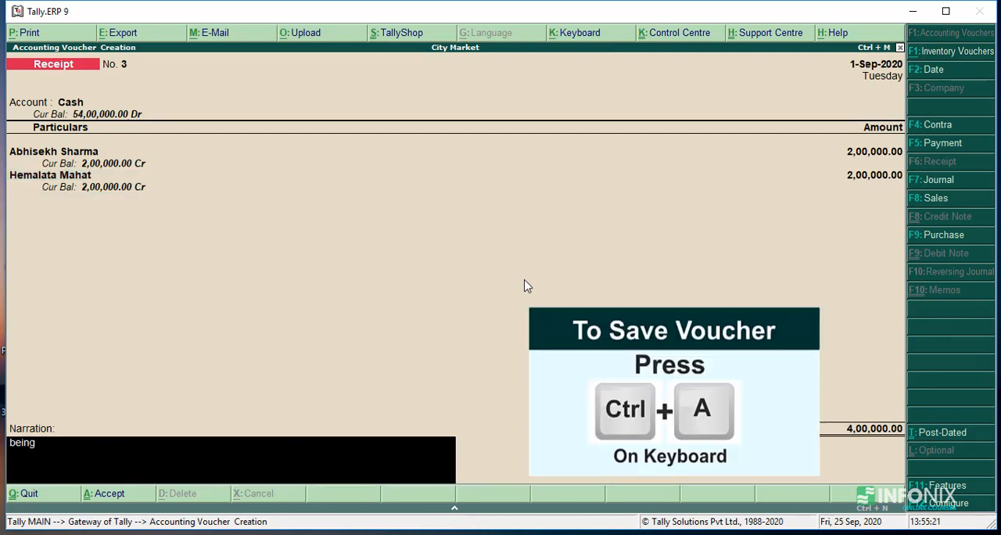
text( cash given as credit)
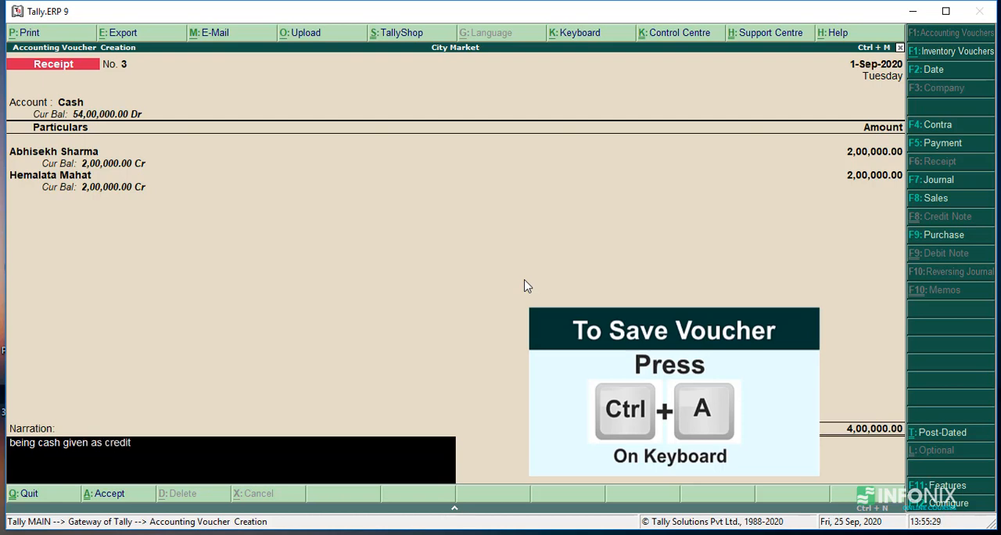
text( by friend)
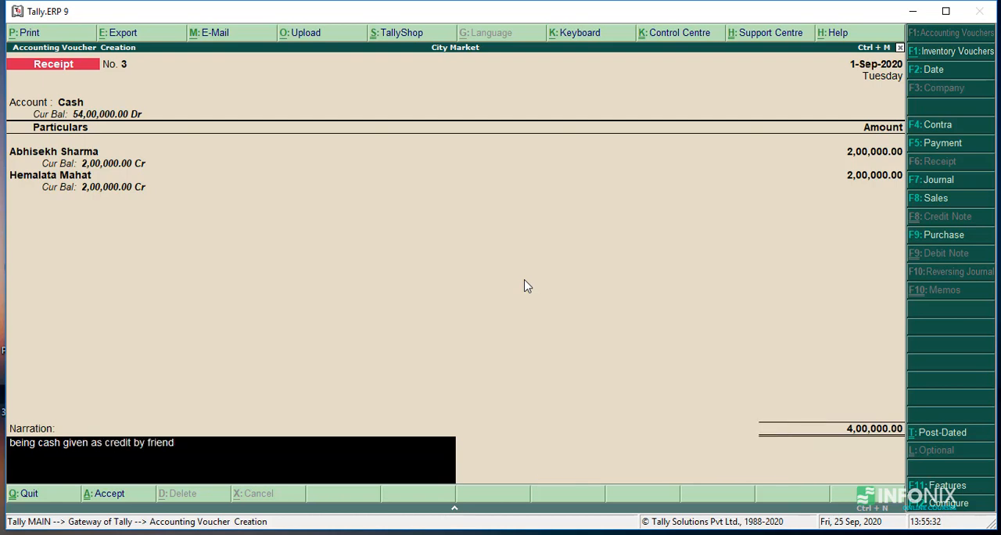
text(s and family)
key(Return)
key(y)
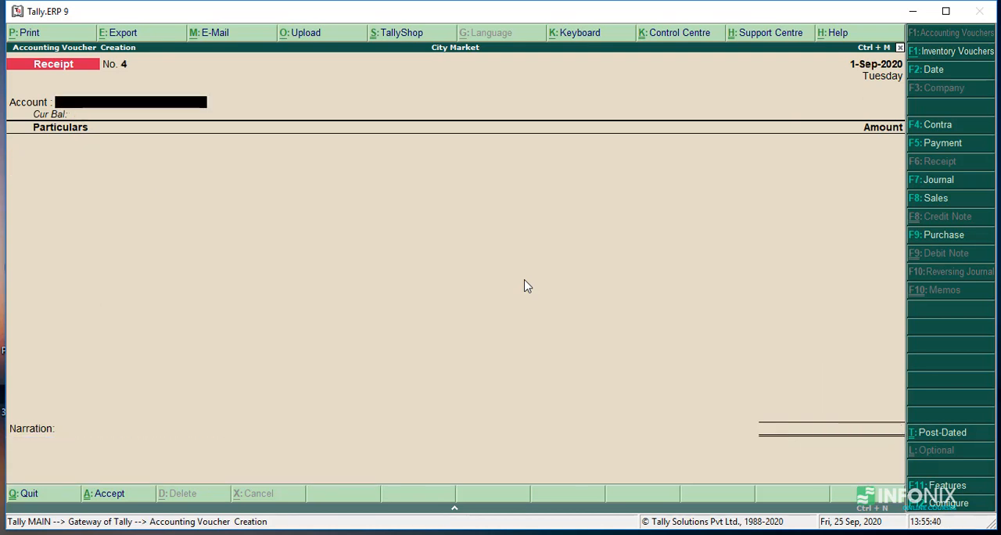